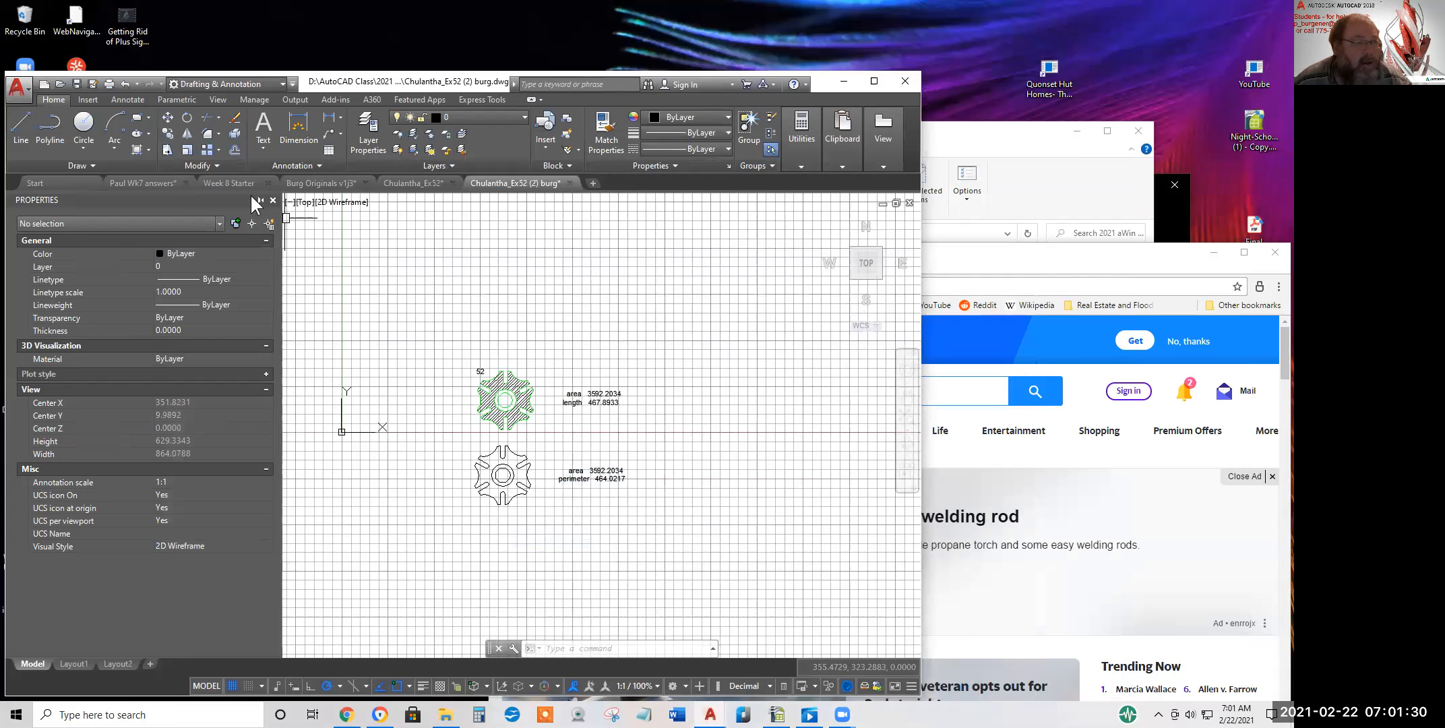
# - Turn off the grid display in the drawing
pyautogui.scroll(8, 517, 456)
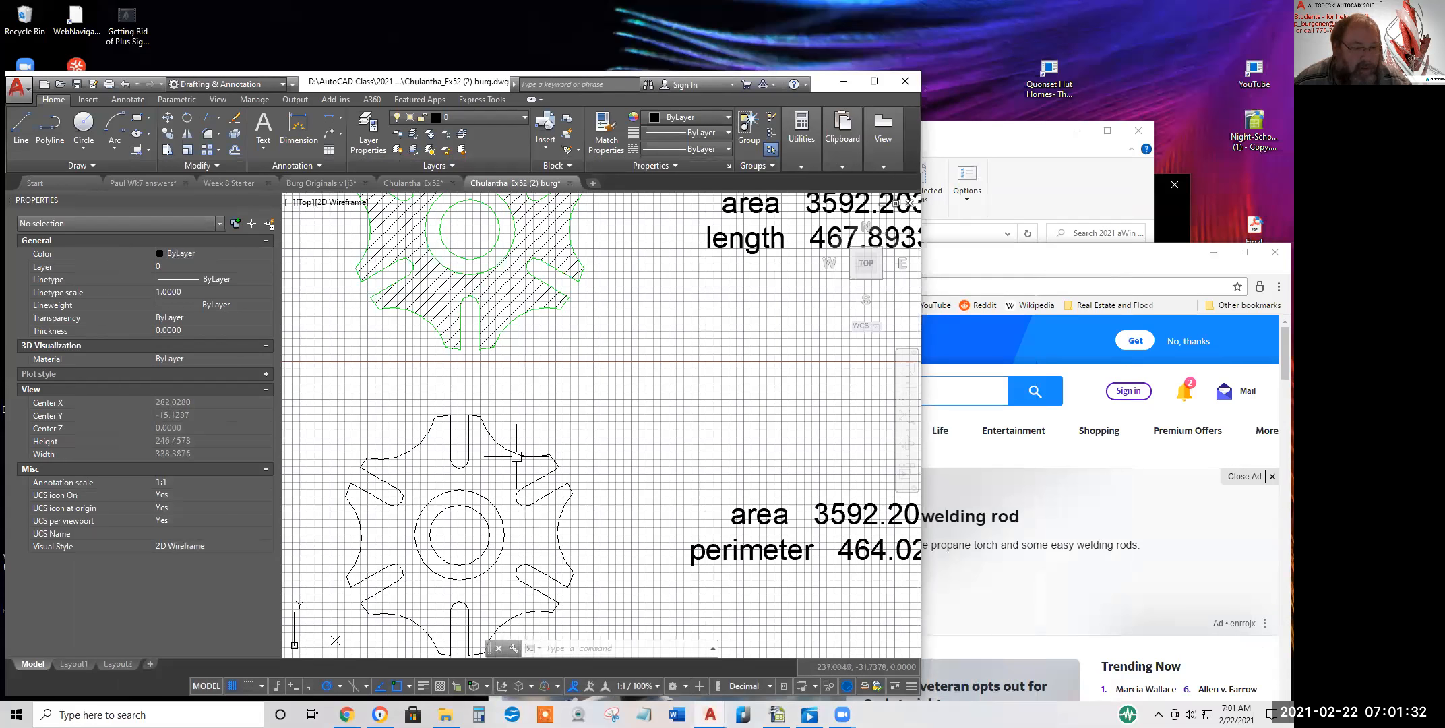
pyautogui.scroll(-3, 525, 461)
pyautogui.moveTo(597, 361); pyautogui.dragTo(625, 308, button='middle')
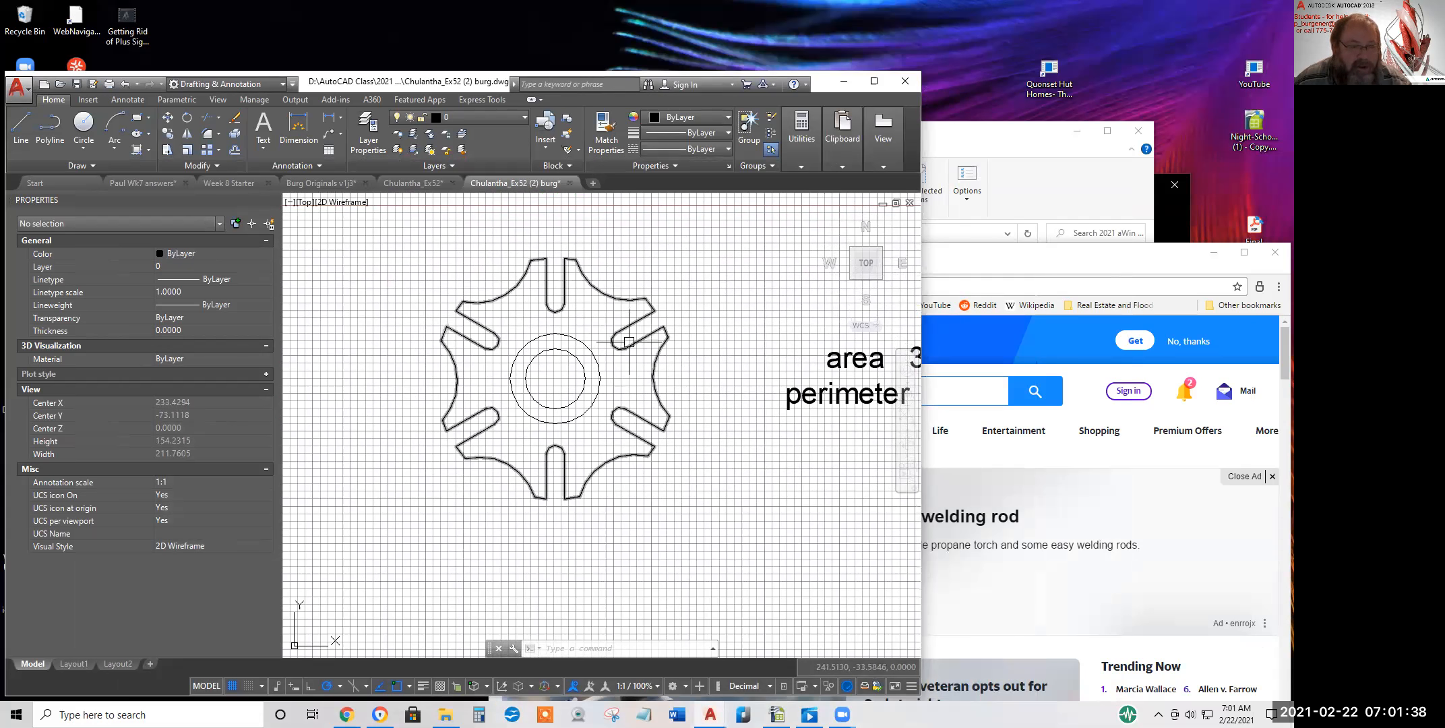
pyautogui.scroll(5, 612, 341)
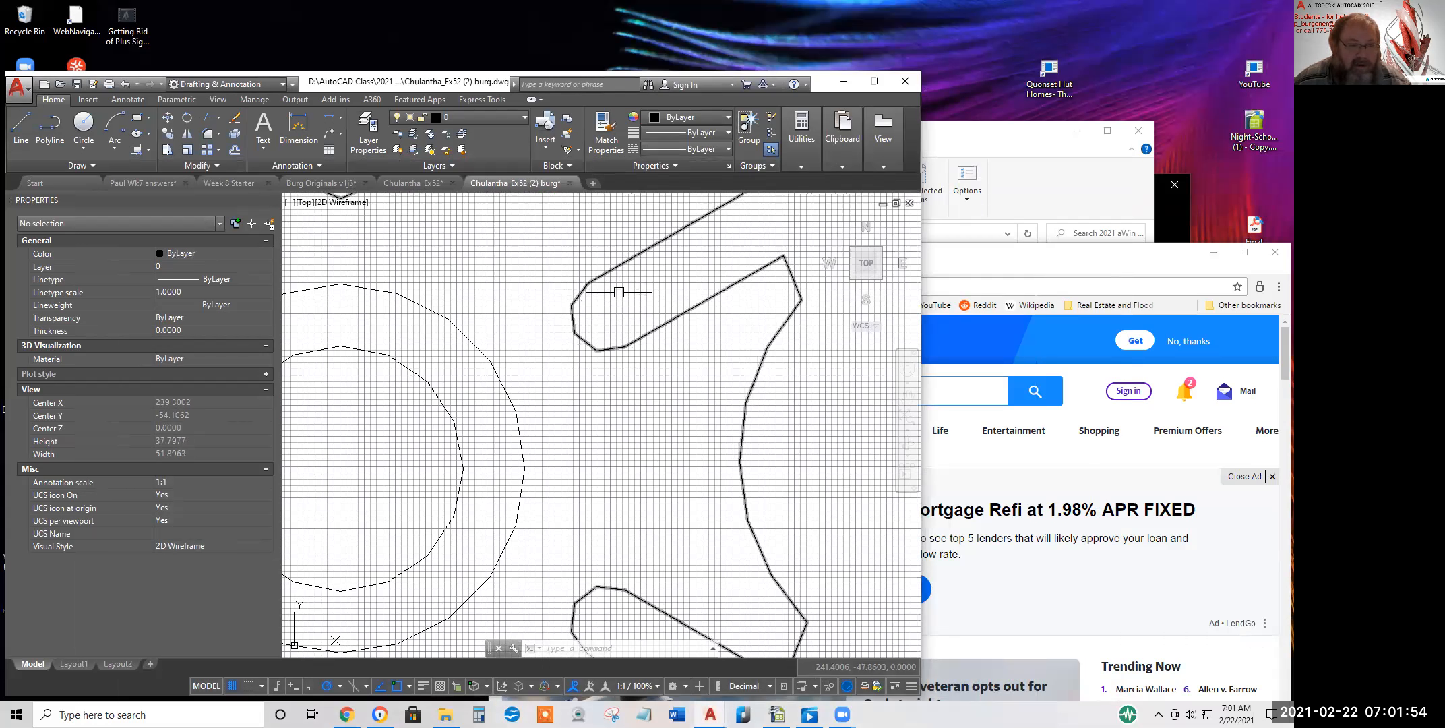
pyautogui.moveTo(745, 235); pyautogui.dragTo(668, 313, button='middle')
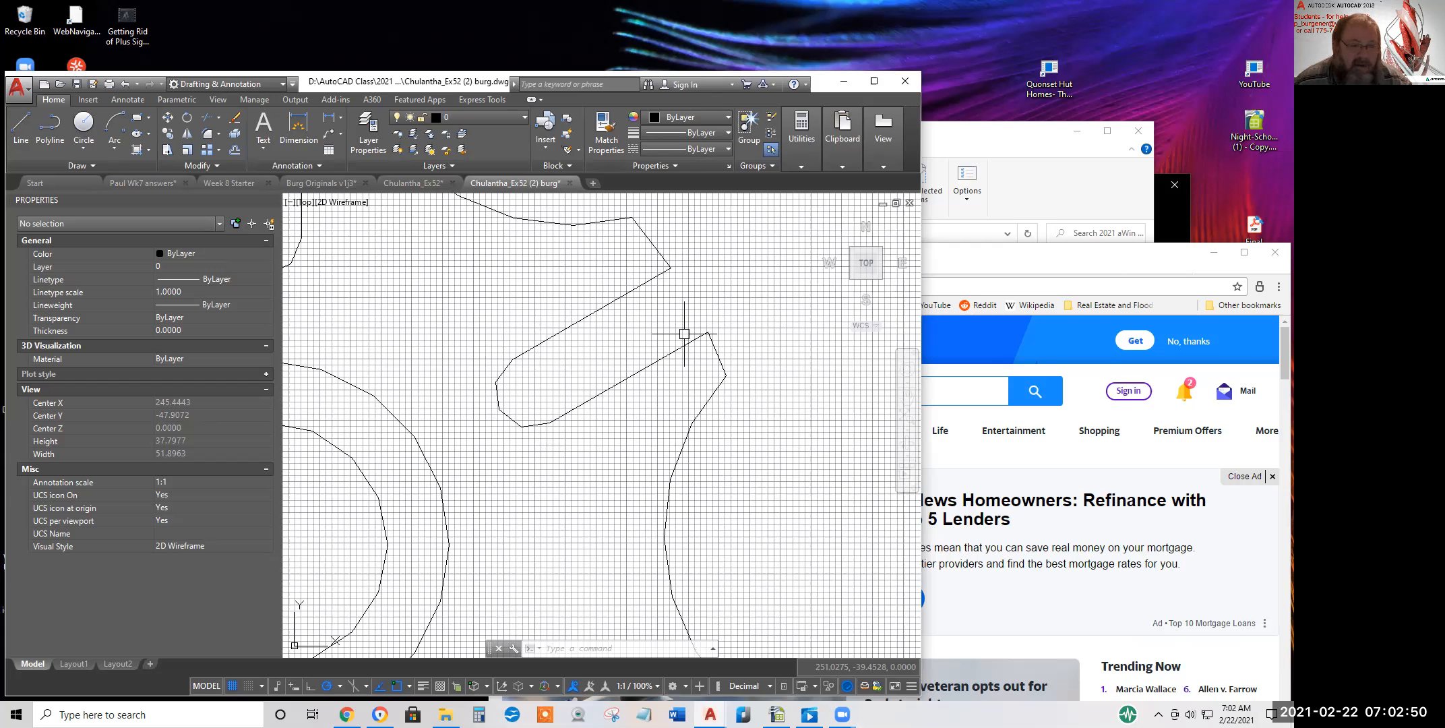
pyautogui.scroll(-4, 700, 324)
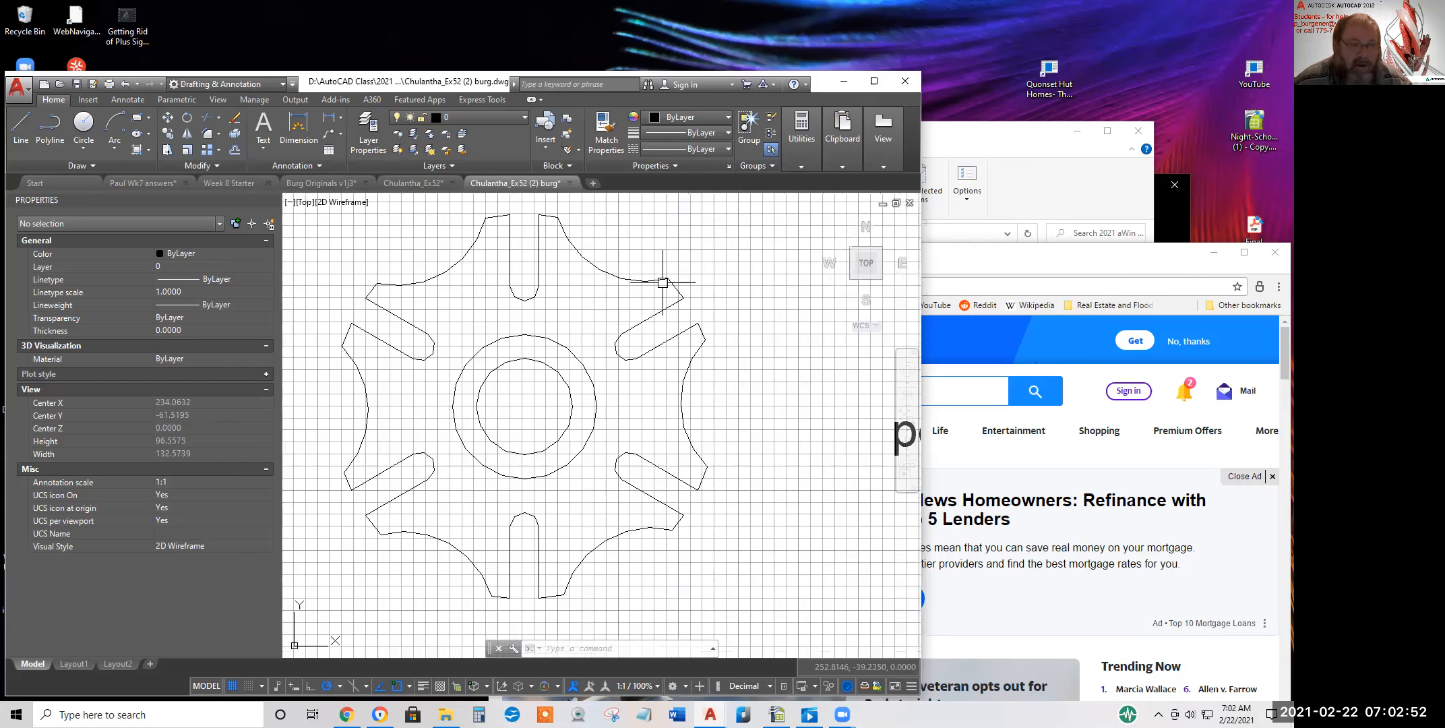
pyautogui.click(231, 683)
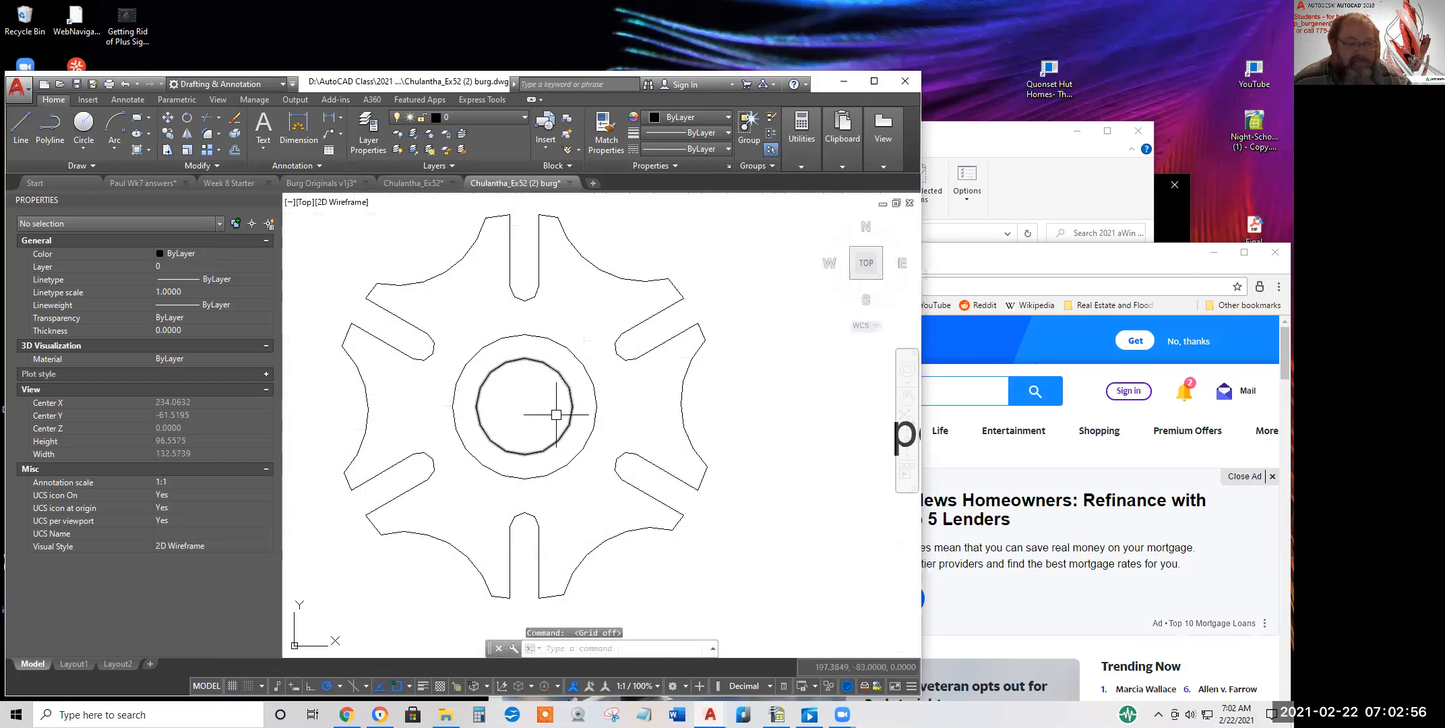
# - Examine the slot ends and corners of the lower unhatched part, and select its outline polyline to view its area and length
pyautogui.scroll(4, 660, 305)
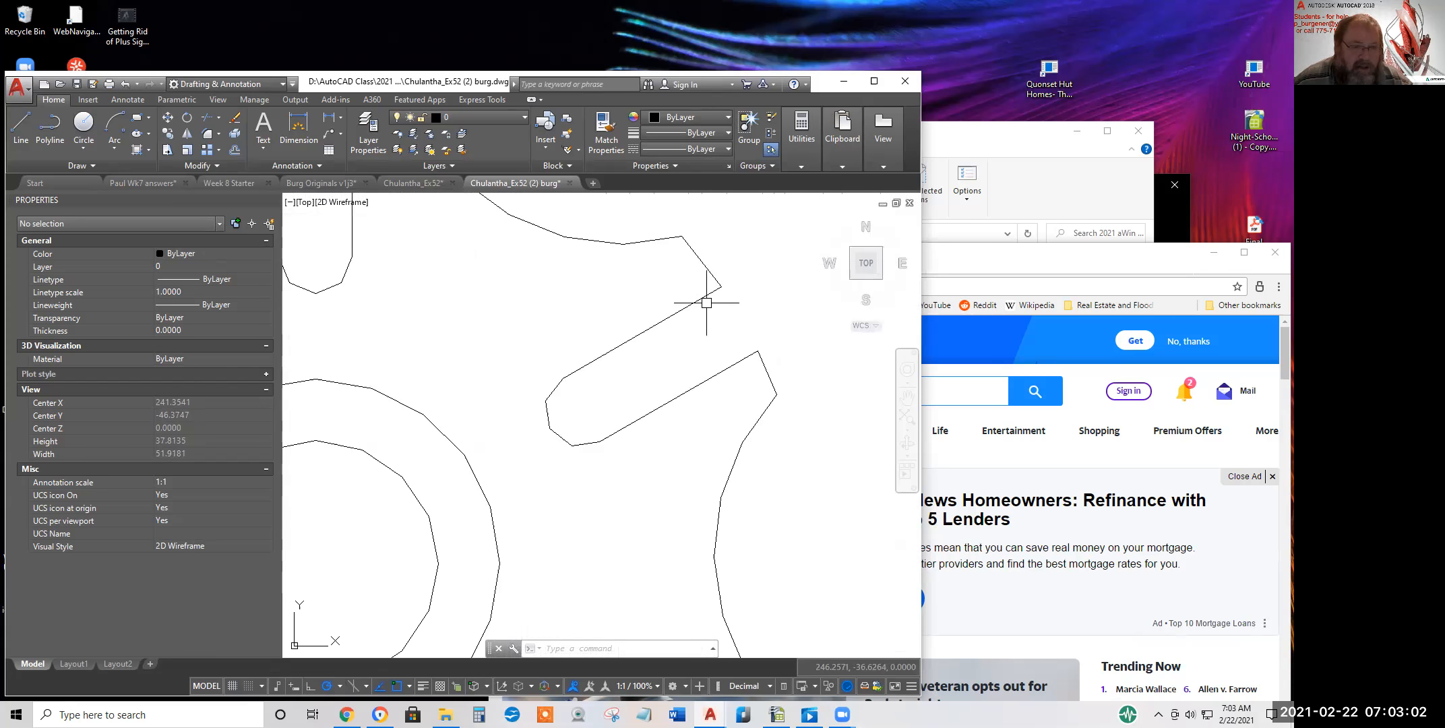
pyautogui.scroll(-4, 653, 354)
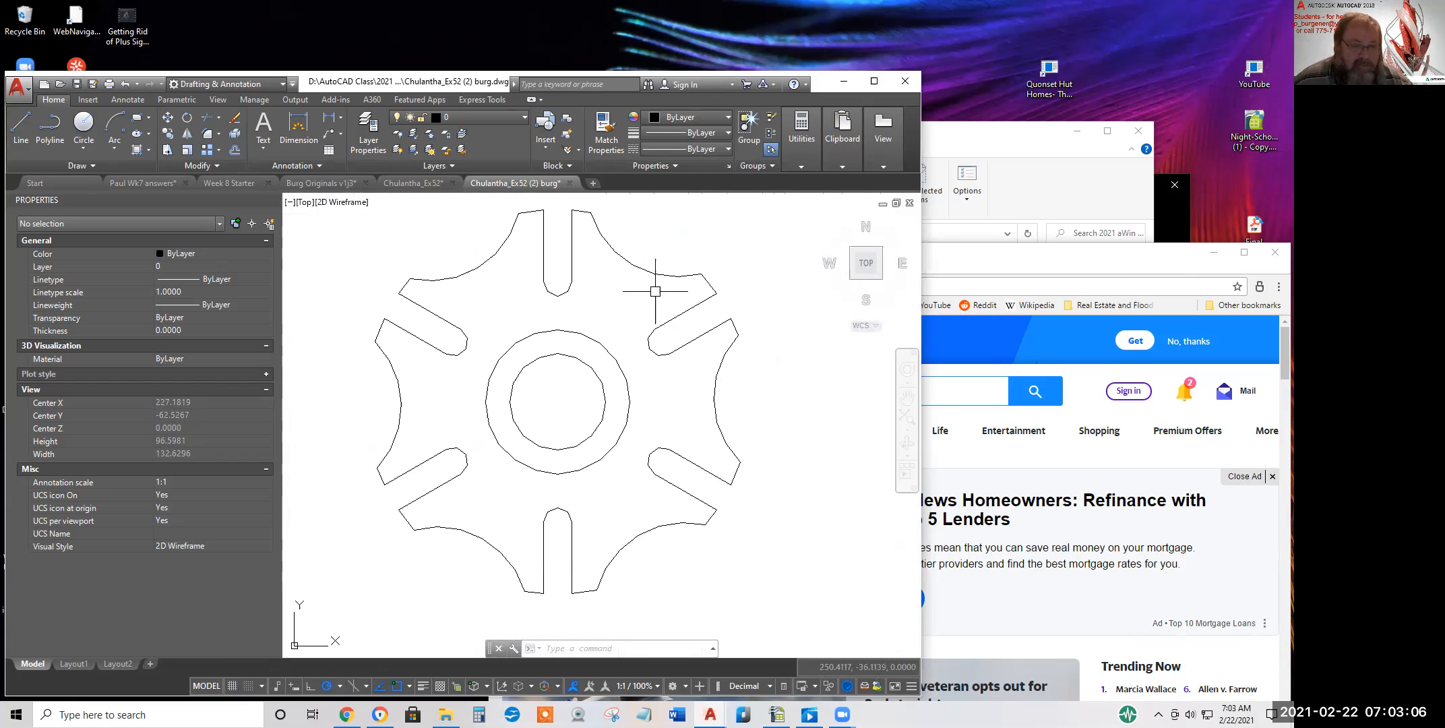
pyautogui.scroll(-2, 617, 287)
pyautogui.scroll(6, 597, 293)
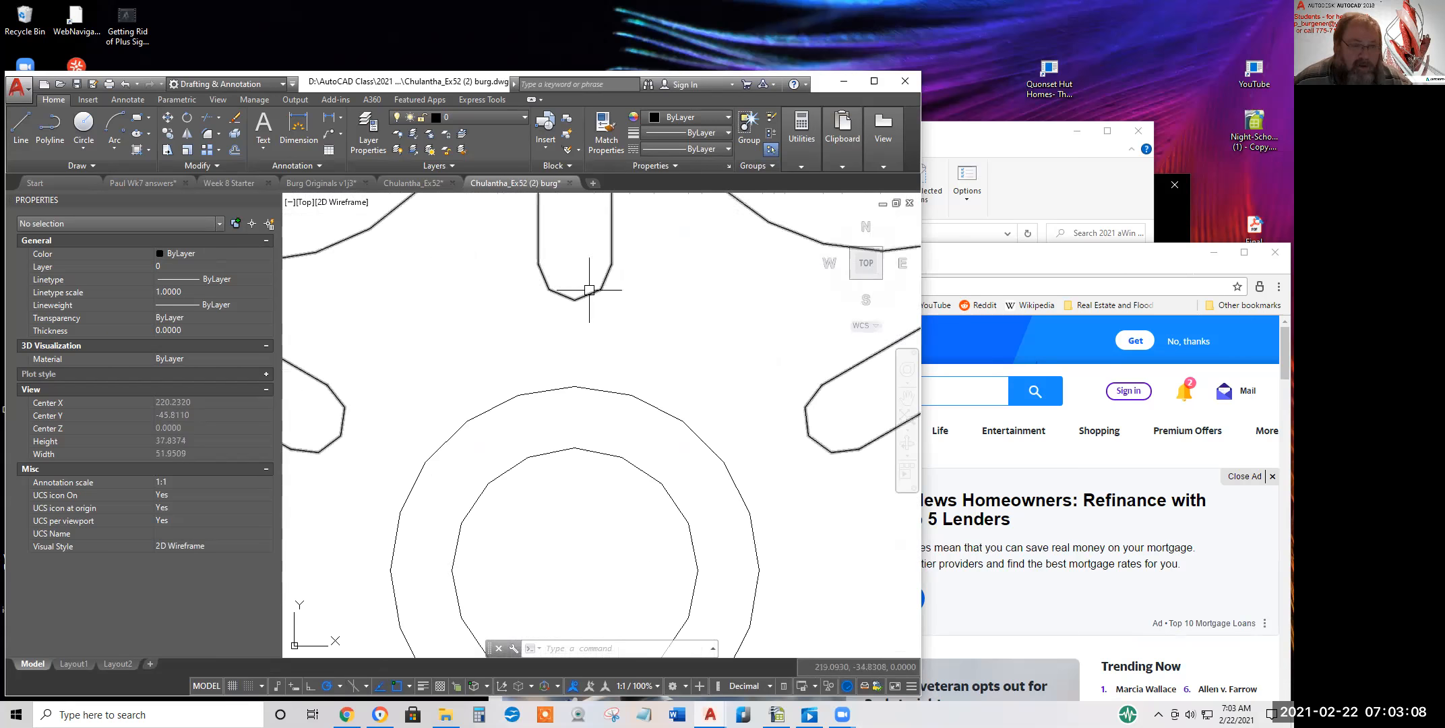
pyautogui.moveTo(590, 296); pyautogui.dragTo(540, 351, button='middle')
pyautogui.scroll(-6, 670, 365)
pyautogui.moveTo(671, 377); pyautogui.dragTo(598, 362, button='middle')
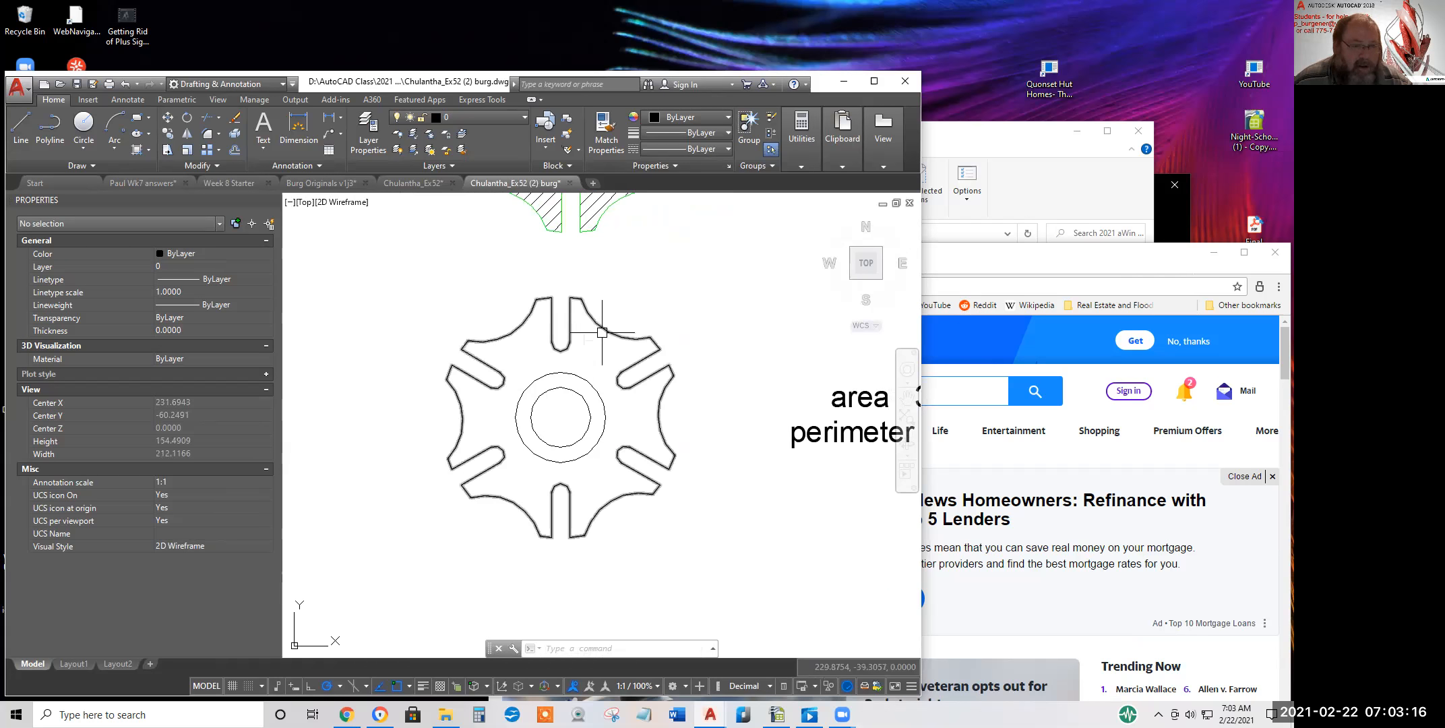
pyautogui.click(602, 332)
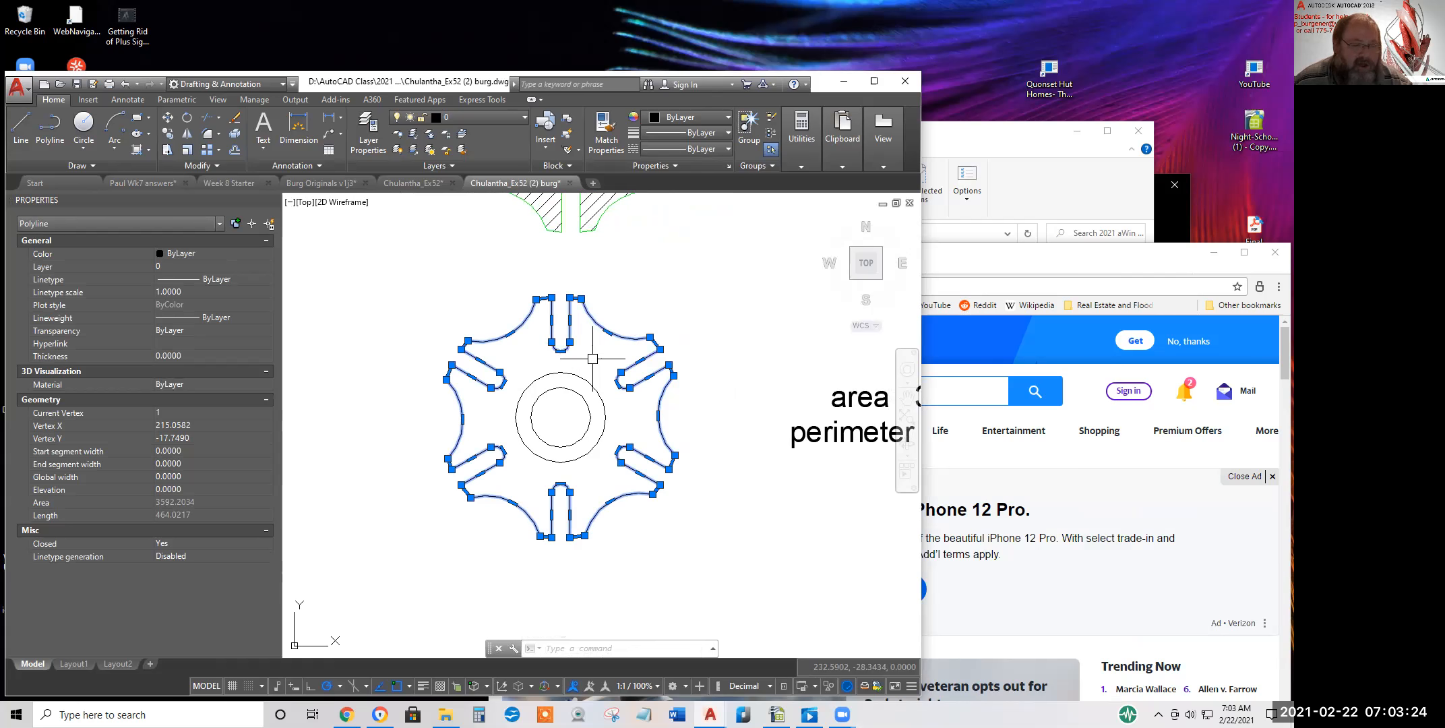
# - Regenerate the drawing at a slot corner on the green outline of the upper hatched part
pyautogui.moveTo(620, 297); pyautogui.dragTo(584, 539, button='middle')
pyautogui.scroll(10, 651, 295)
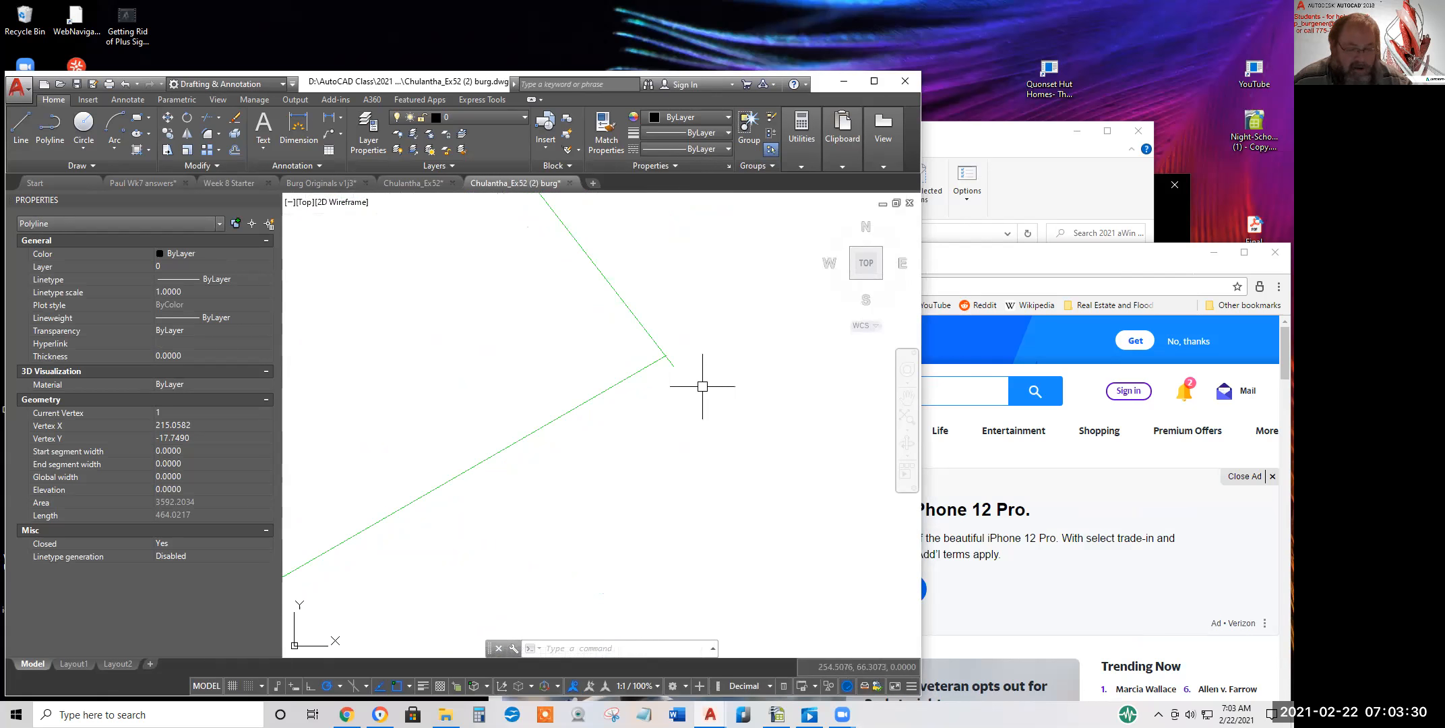
pyautogui.write('re')
pyautogui.press('Return')
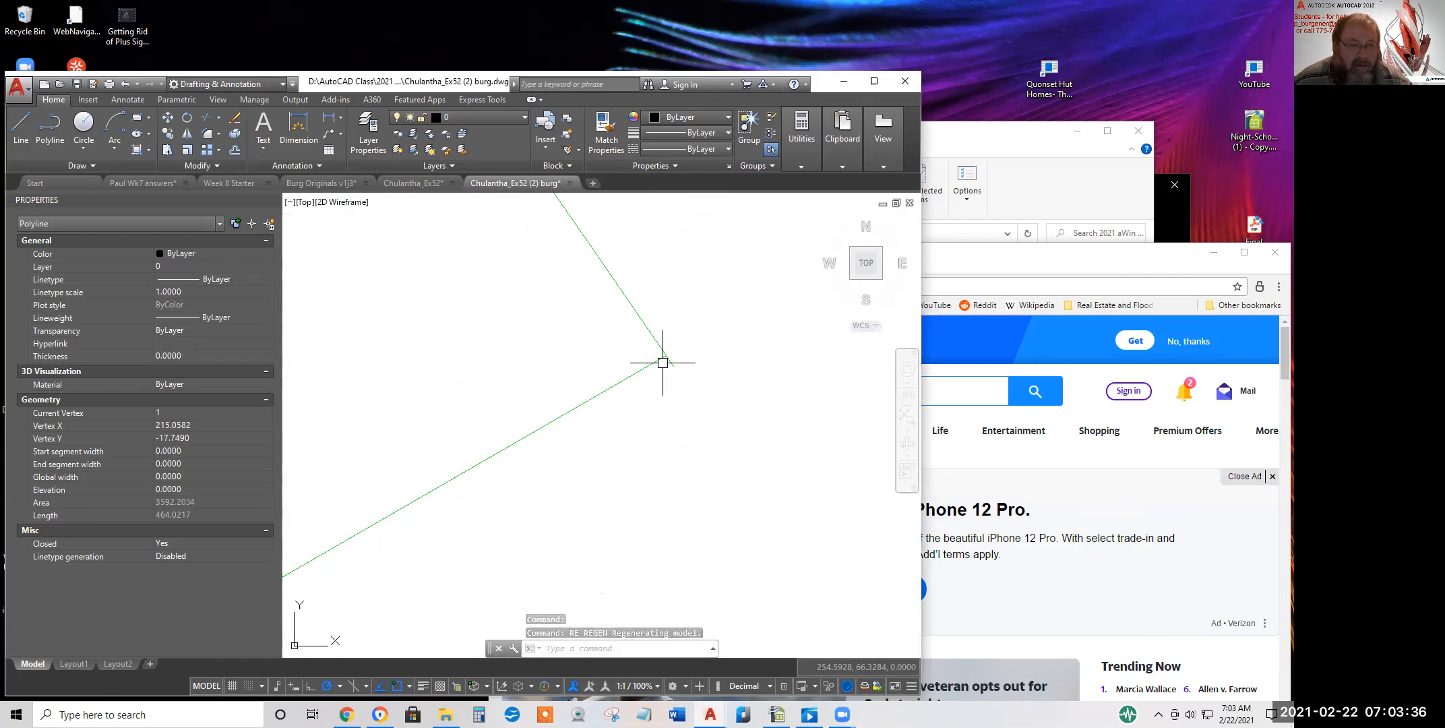
# - Examine the slot corners along the green outline of the upper hatched part for line ends that do not meet exactly
pyautogui.scroll(-3, 686, 386)
pyautogui.scroll(-4, 734, 449)
pyautogui.moveTo(769, 478); pyautogui.dragTo(643, 243, button='middle')
pyautogui.scroll(5, 733, 466)
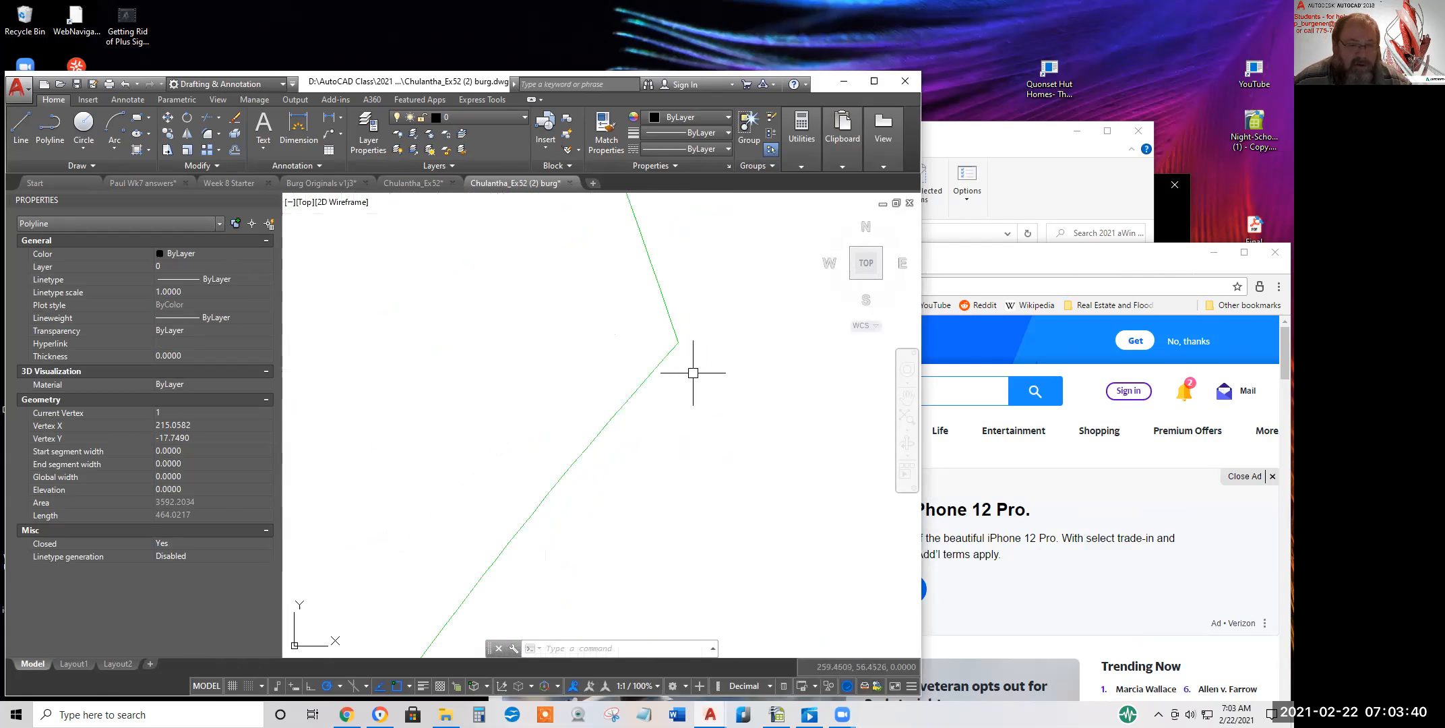
pyautogui.scroll(2, 654, 286)
pyautogui.scroll(-3, 689, 344)
pyautogui.scroll(-4, 723, 441)
pyautogui.scroll(-6, 745, 474)
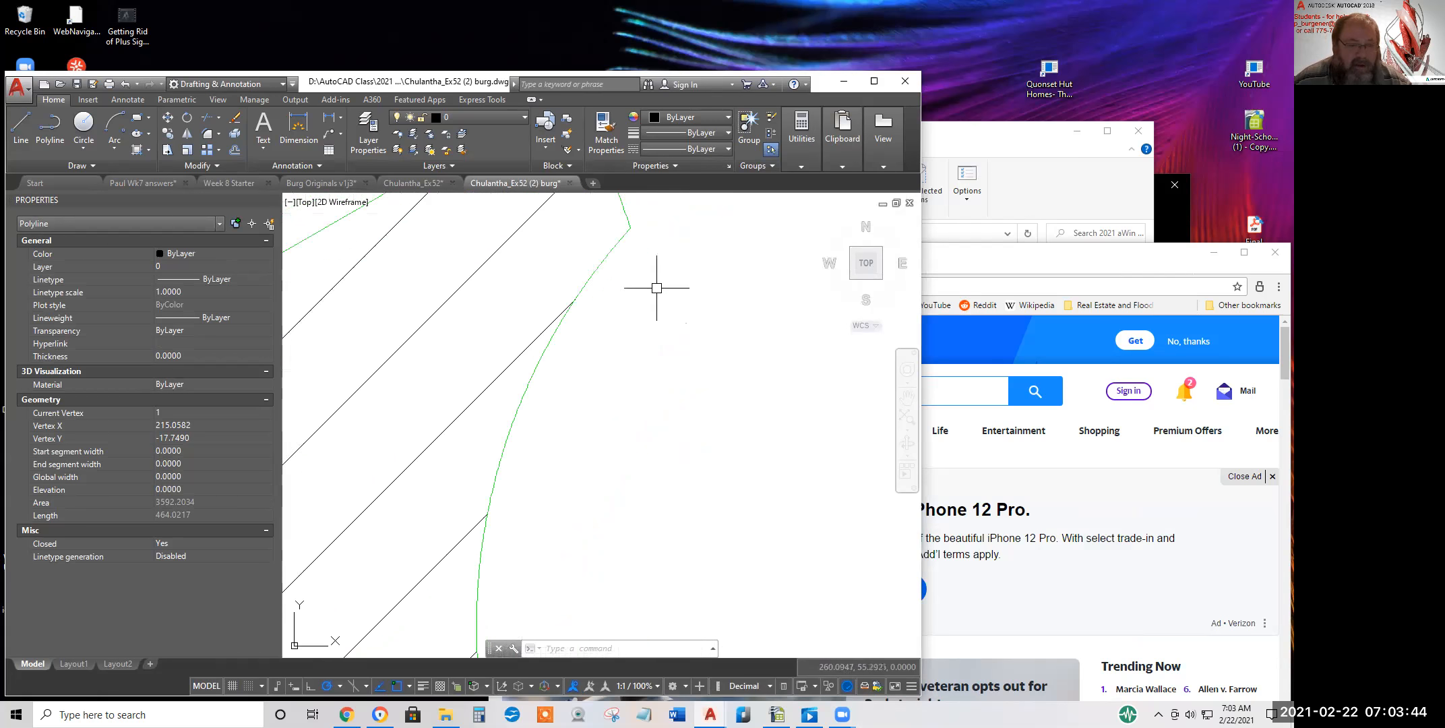
pyautogui.scroll(3, 674, 472)
pyautogui.scroll(3, 671, 484)
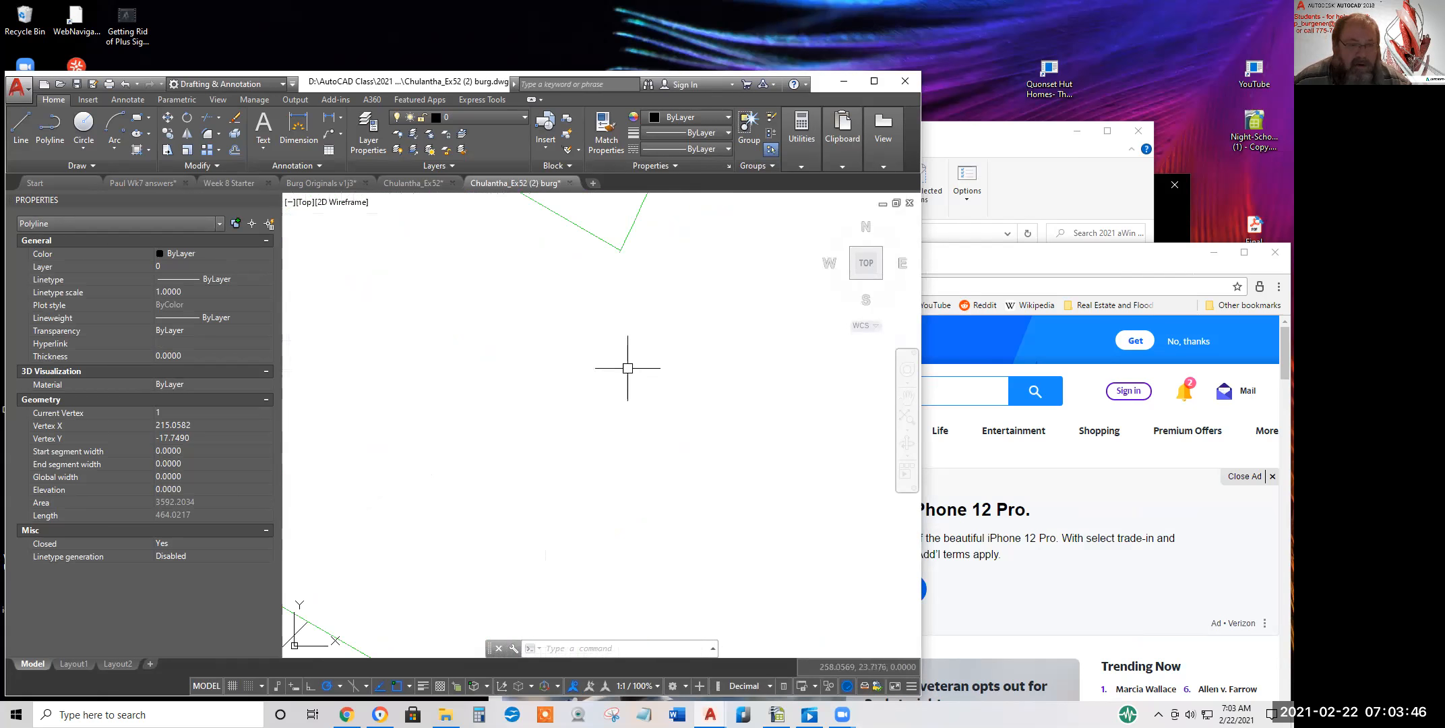
pyautogui.moveTo(623, 258); pyautogui.dragTo(668, 453, button='middle')
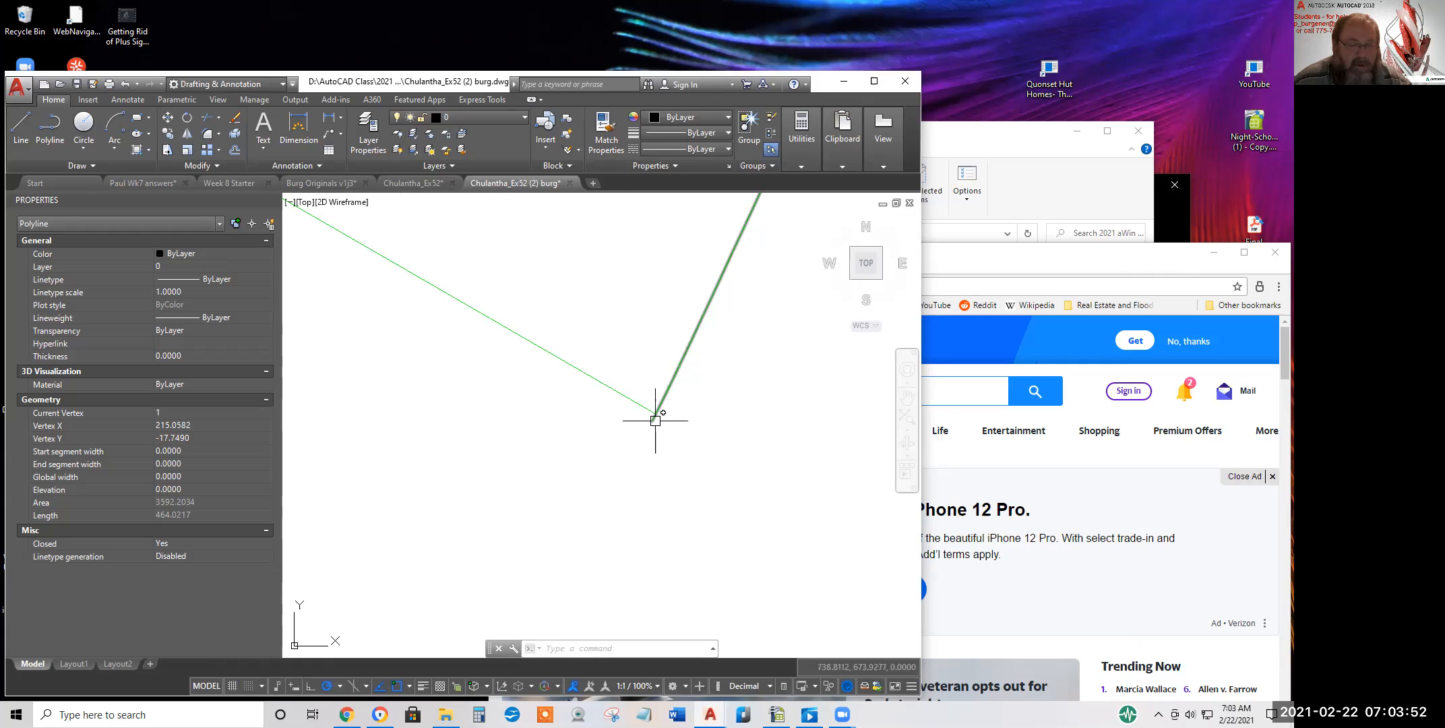
pyautogui.scroll(-5, 657, 425)
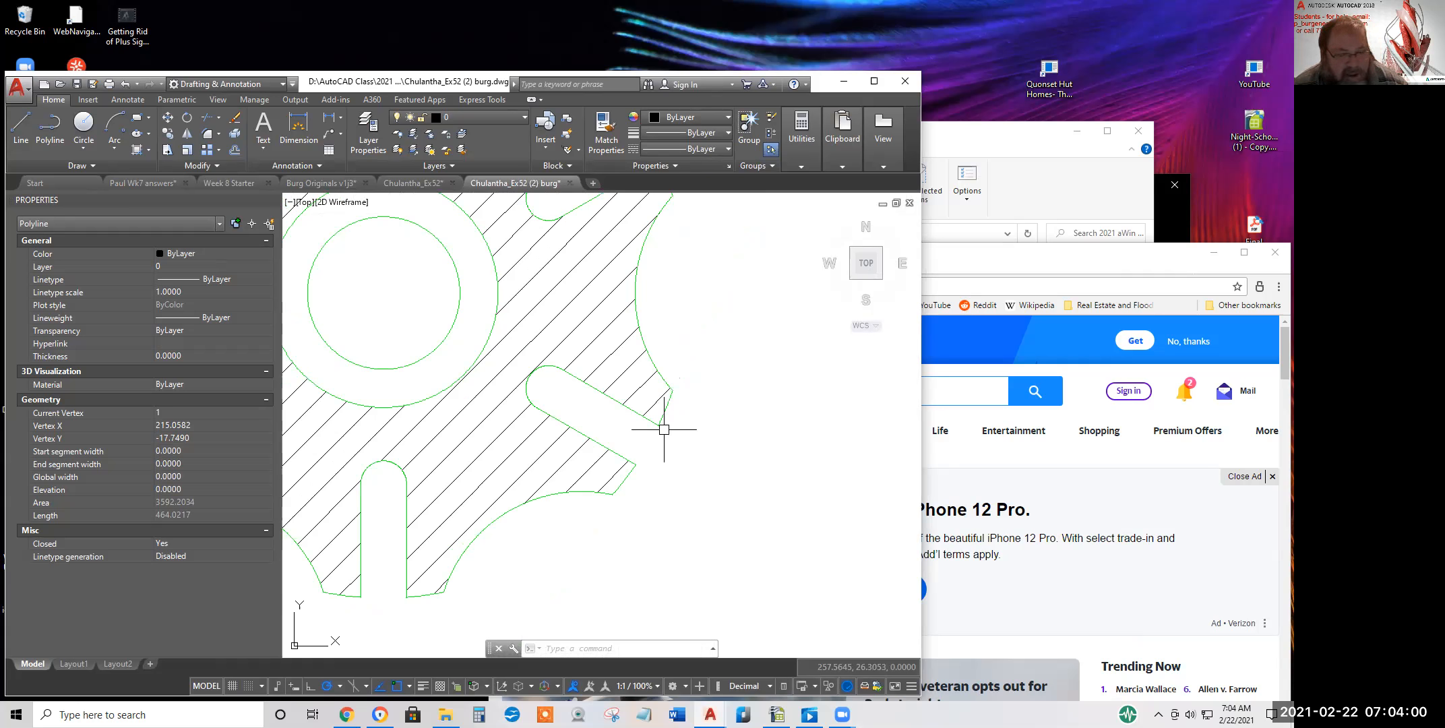
pyautogui.scroll(-8, 645, 423)
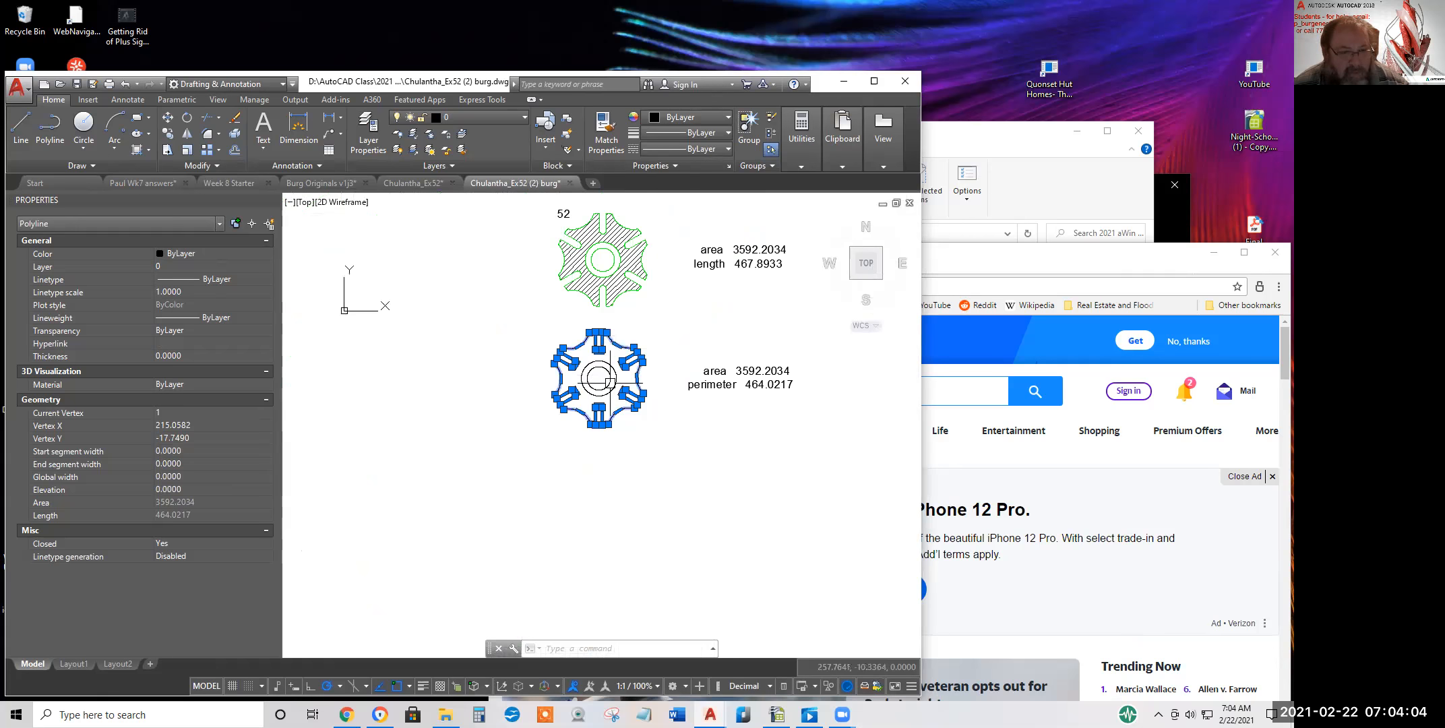
# - Regenerate the whole drawing and check the area and length properties of the lower part's outline polyline
pyautogui.write('re')
pyautogui.press('Return')
pyautogui.press('Escape')
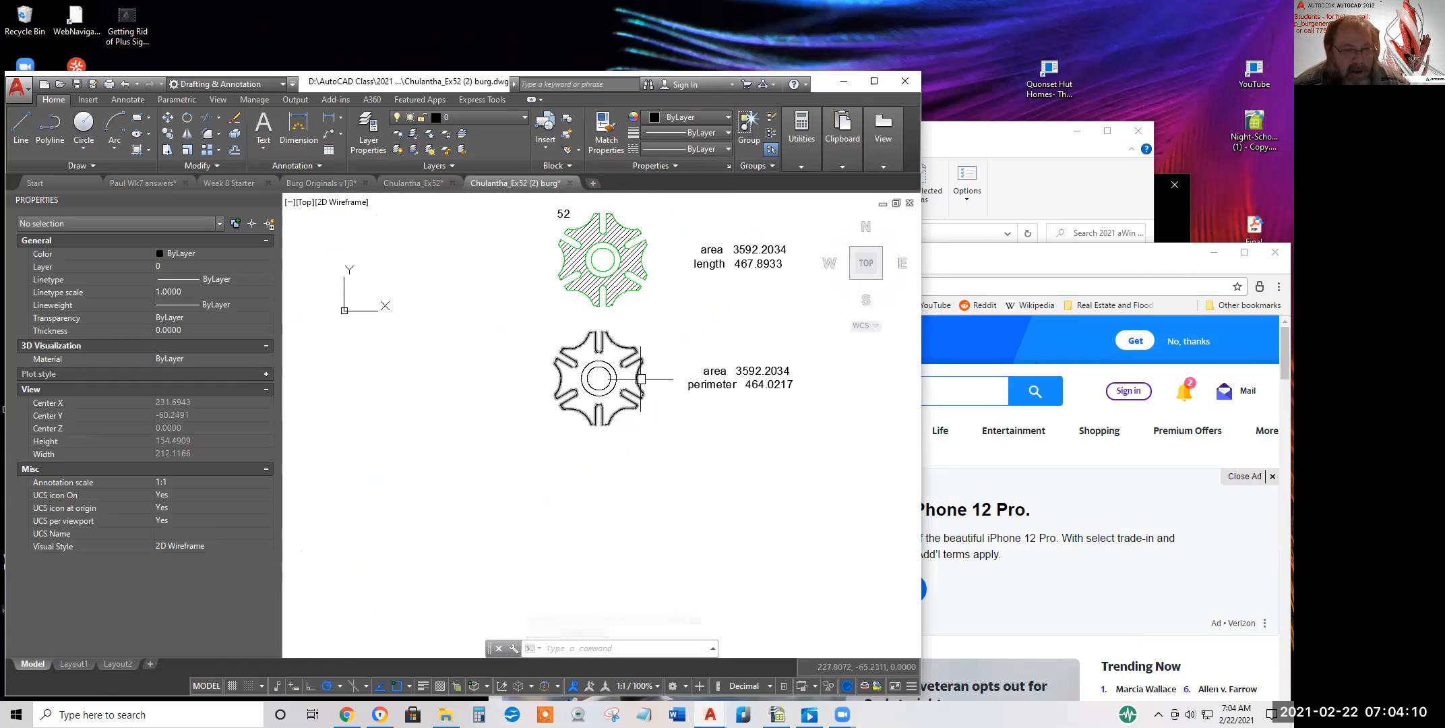
pyautogui.click(635, 376)
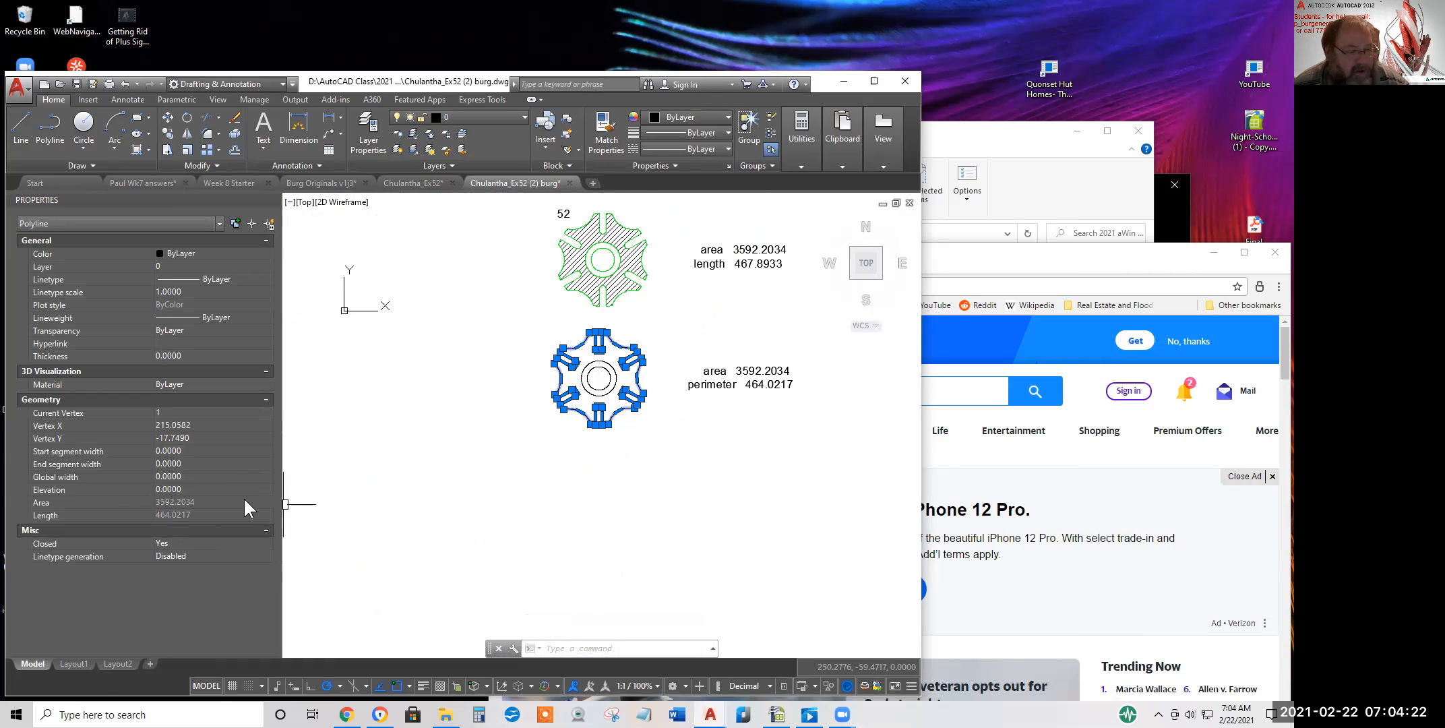
pyautogui.press('Escape')
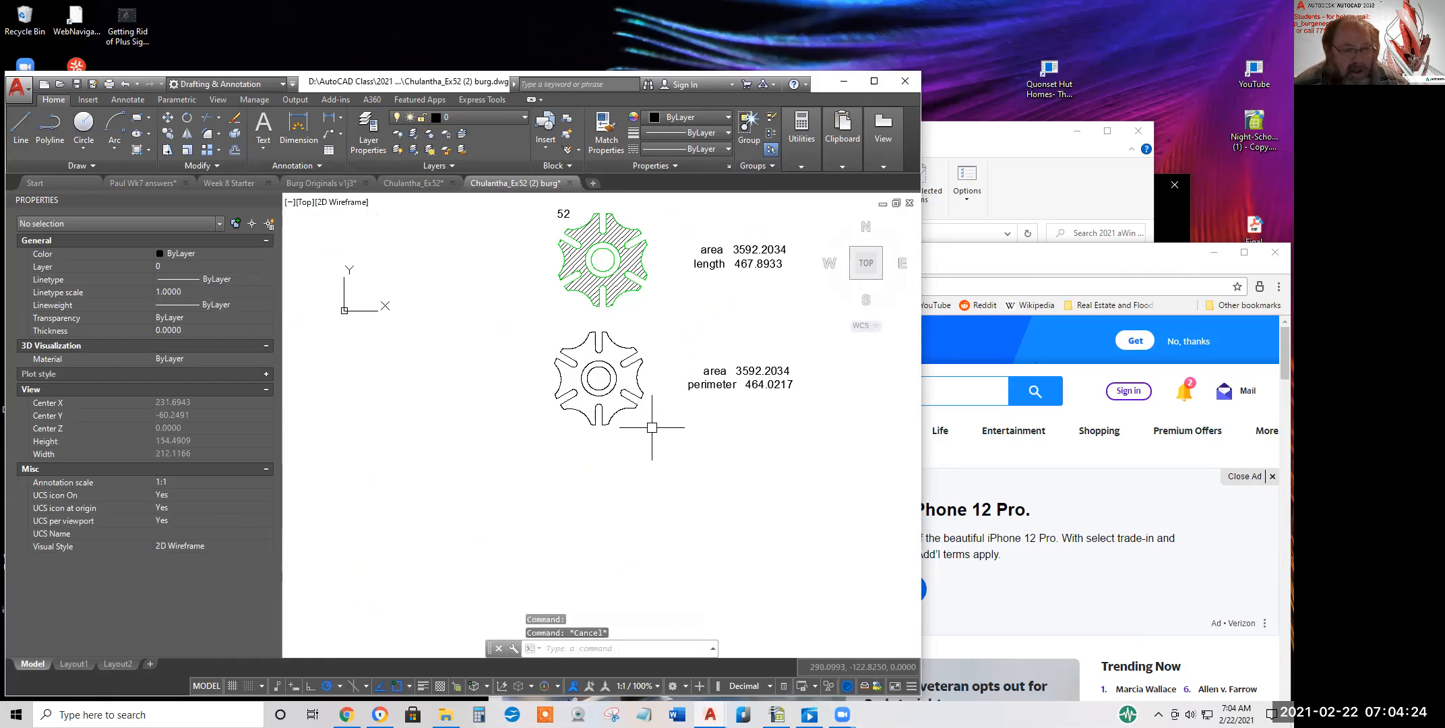
pyautogui.scroll(2, 621, 438)
pyautogui.scroll(2, 621, 467)
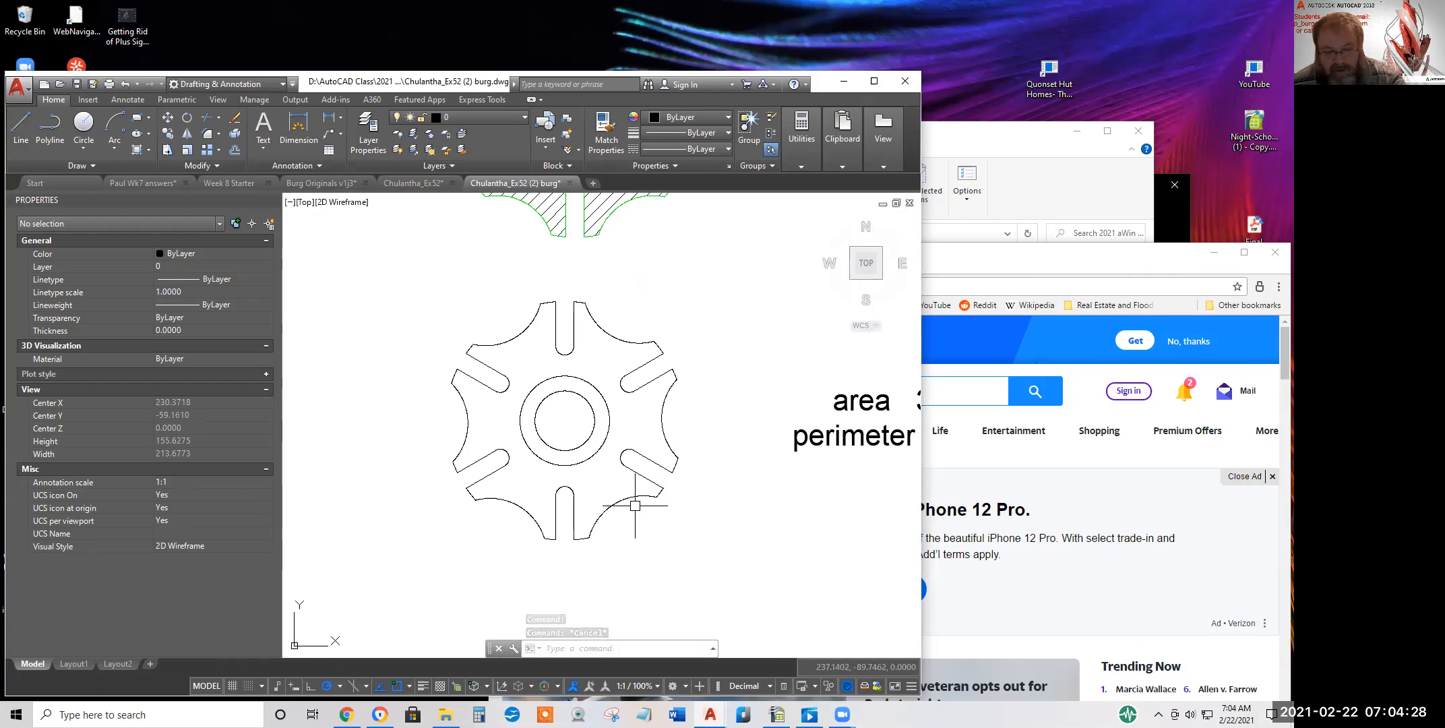
pyautogui.write('Li')
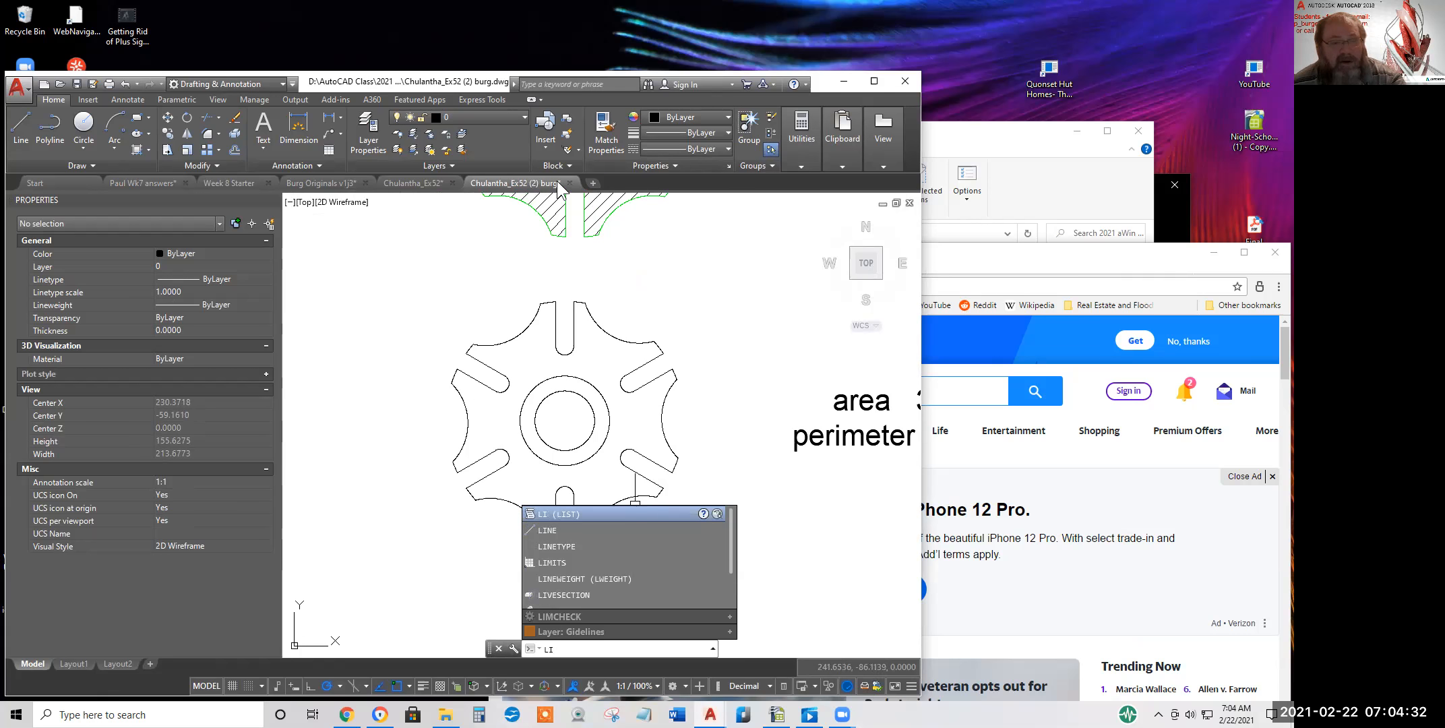
pyautogui.click(804, 165)
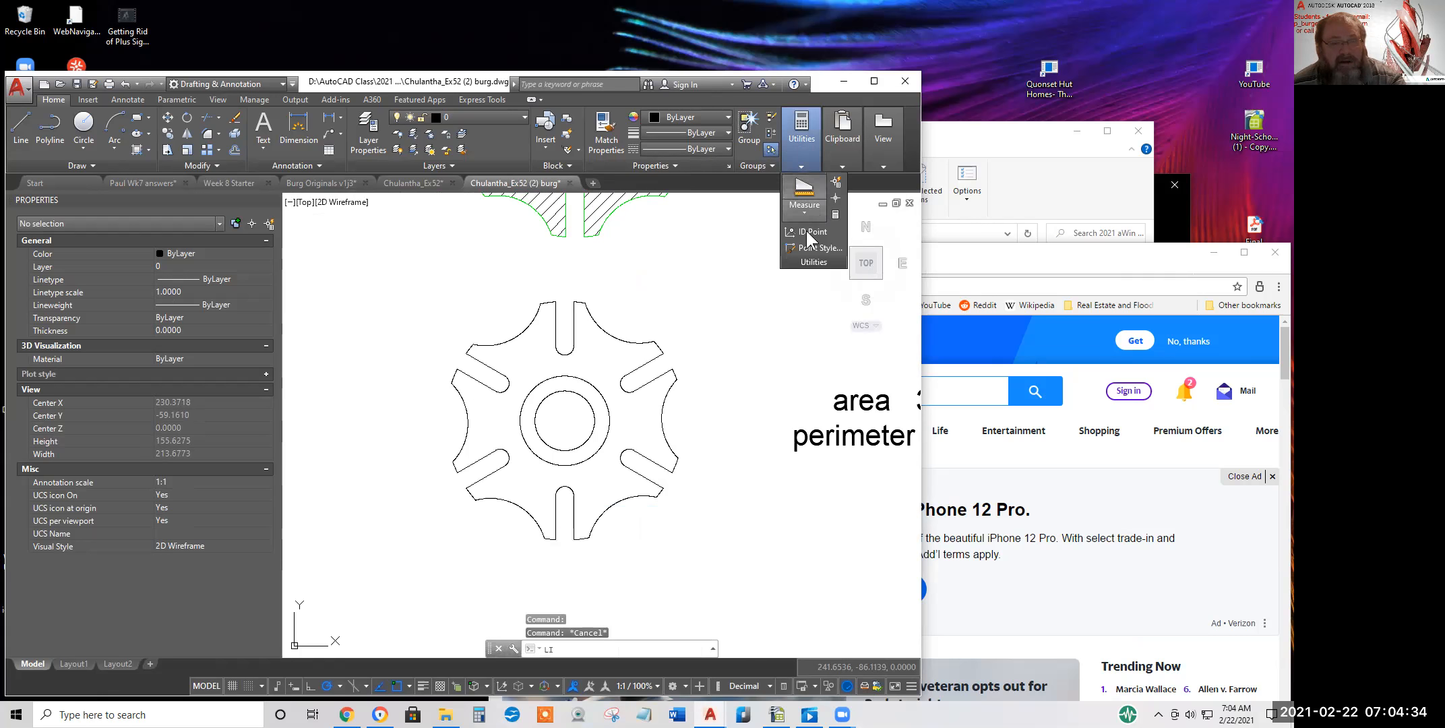
pyautogui.click(676, 165)
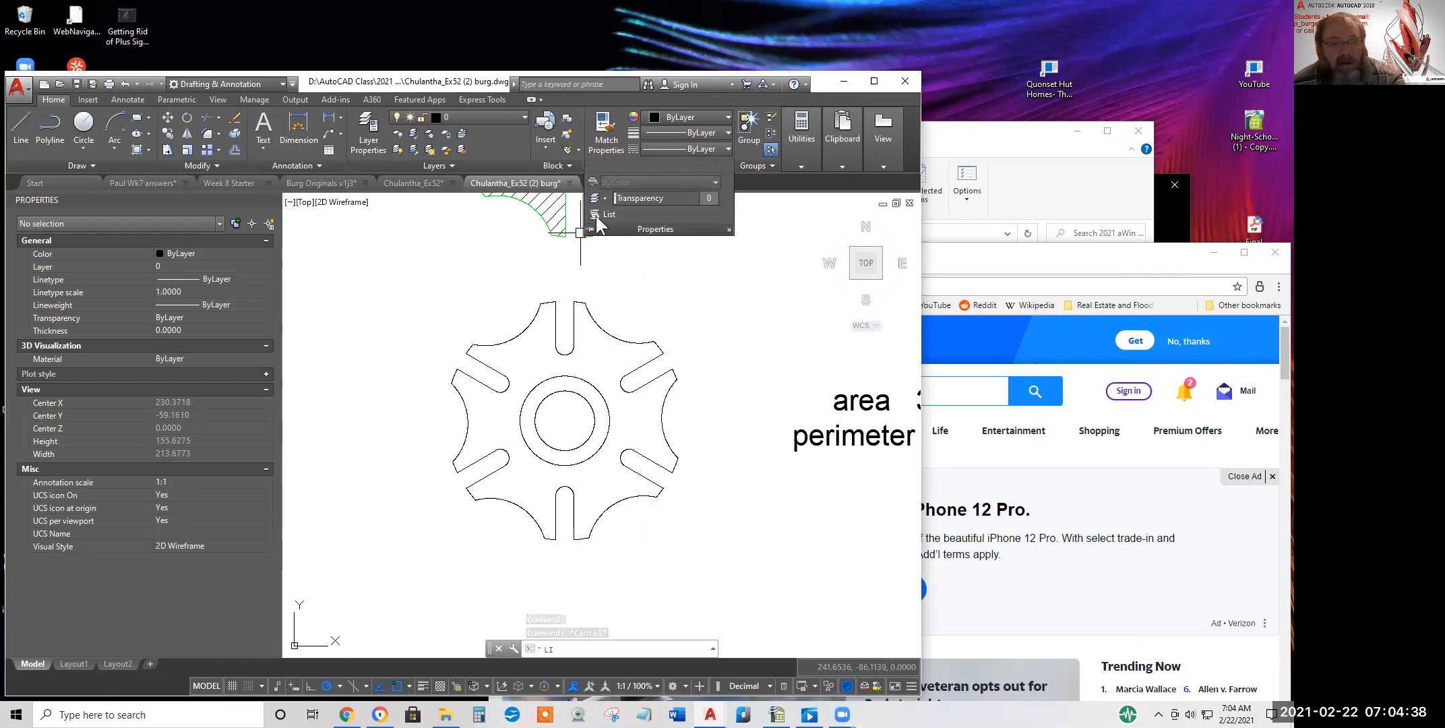
pyautogui.press('Escape')
pyautogui.press('Escape')
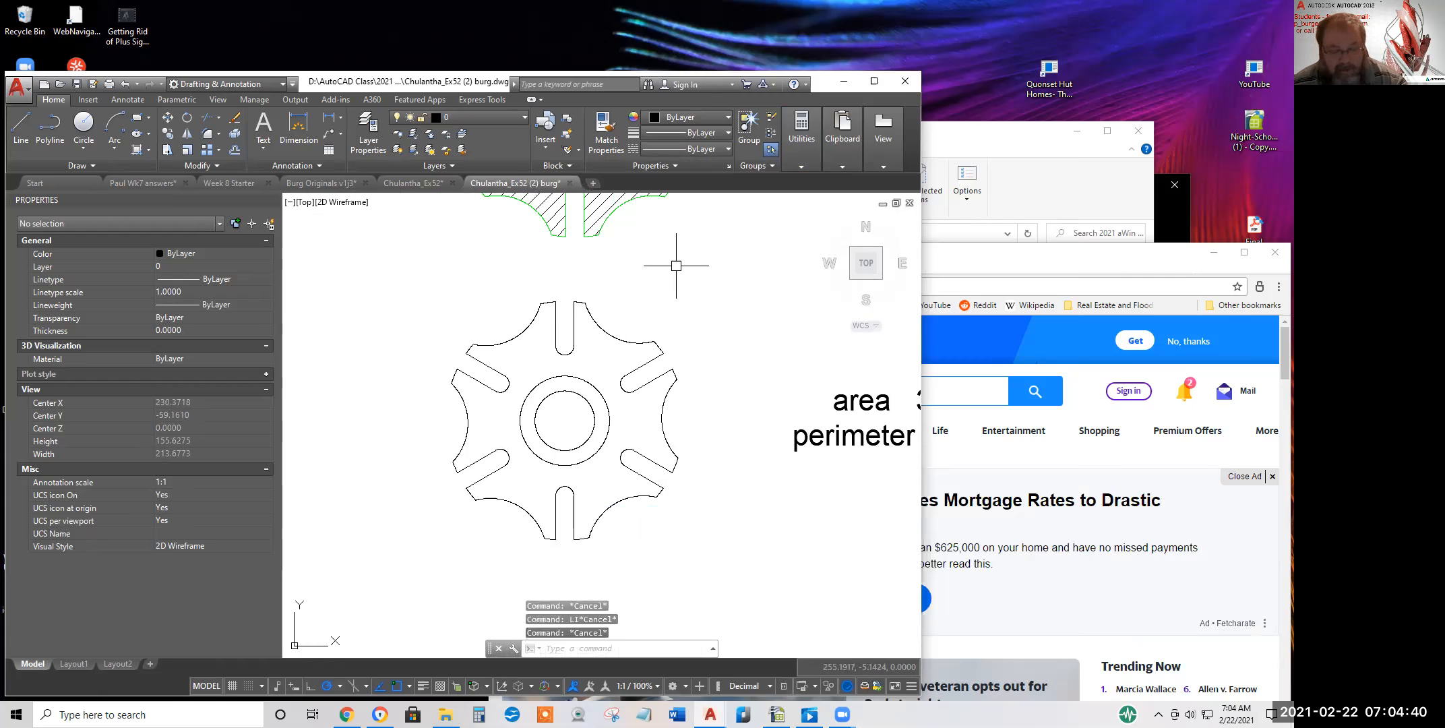
# - List the data of the lower part's outline polyline and enlarge the command history to read its area and perimeter
pyautogui.write('LI')
pyautogui.press('Return')
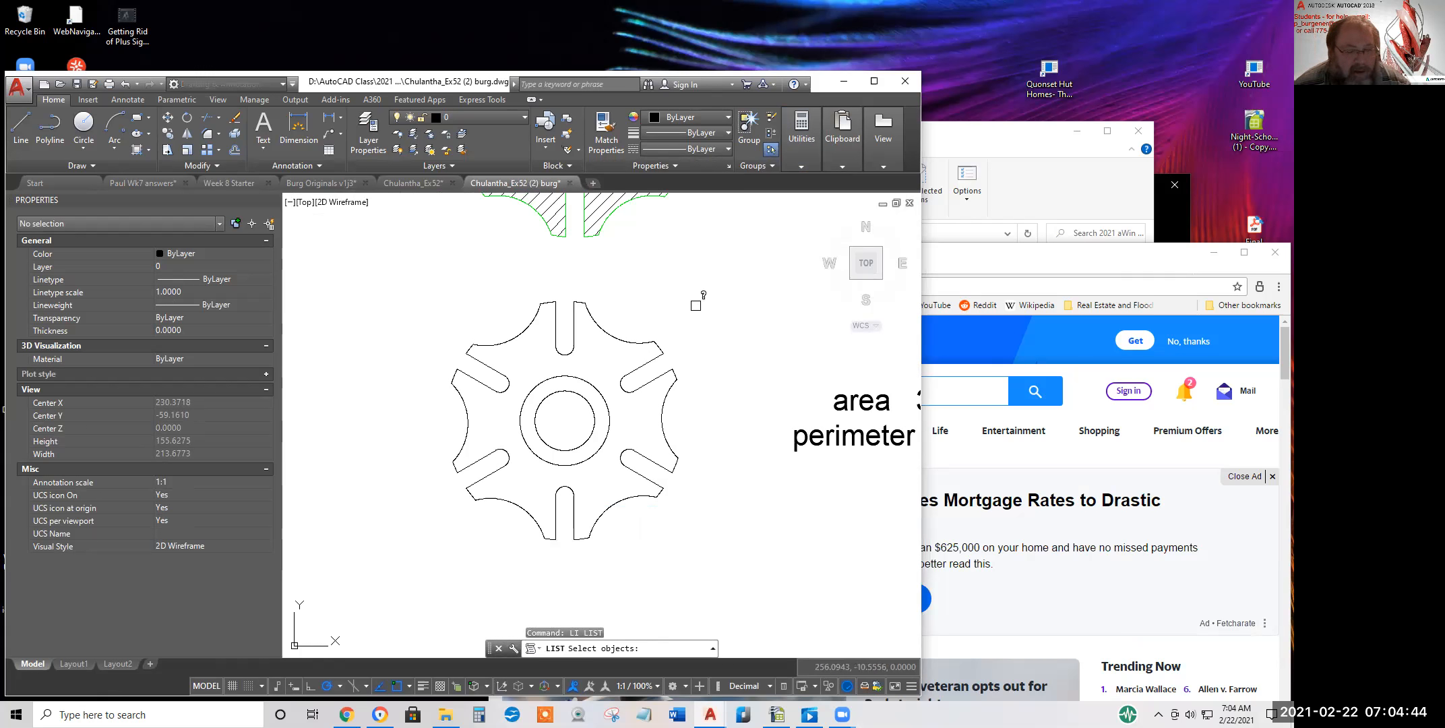
pyautogui.click(629, 343)
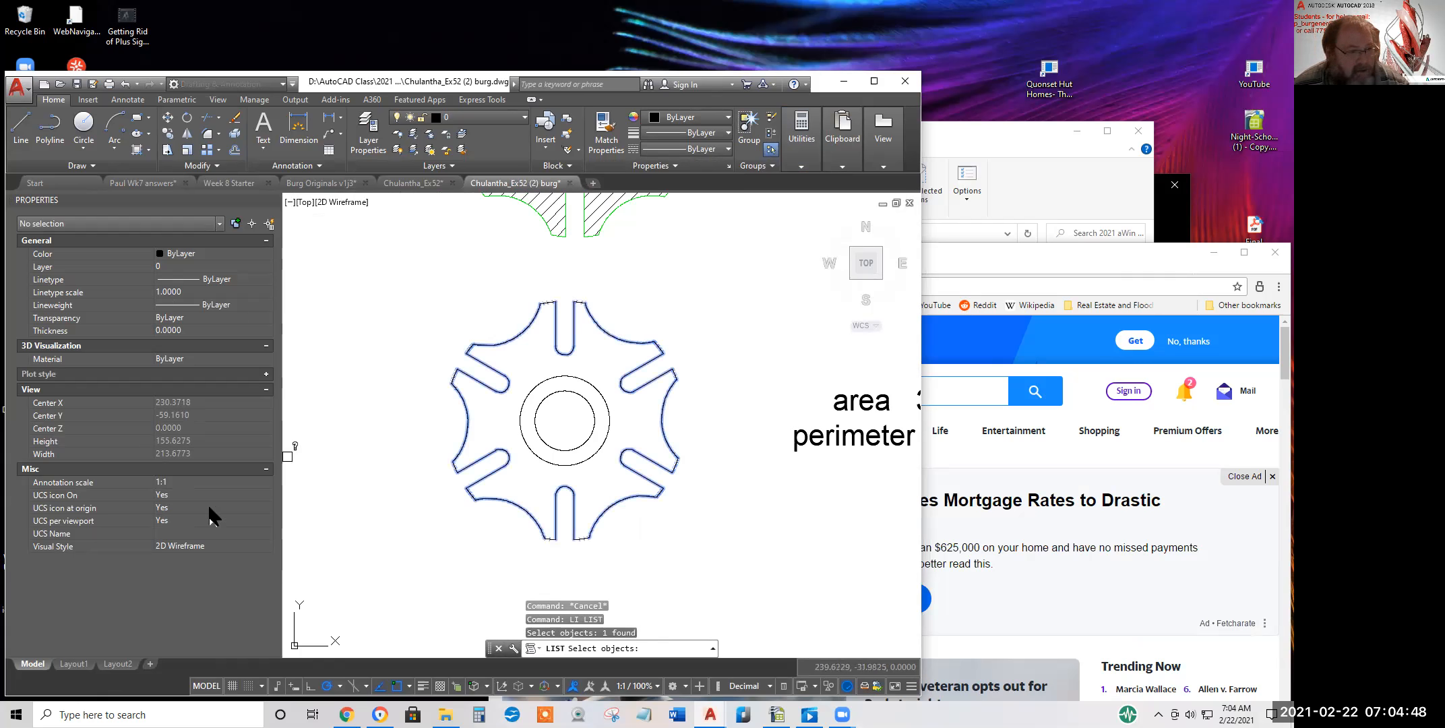
pyautogui.press('Return')
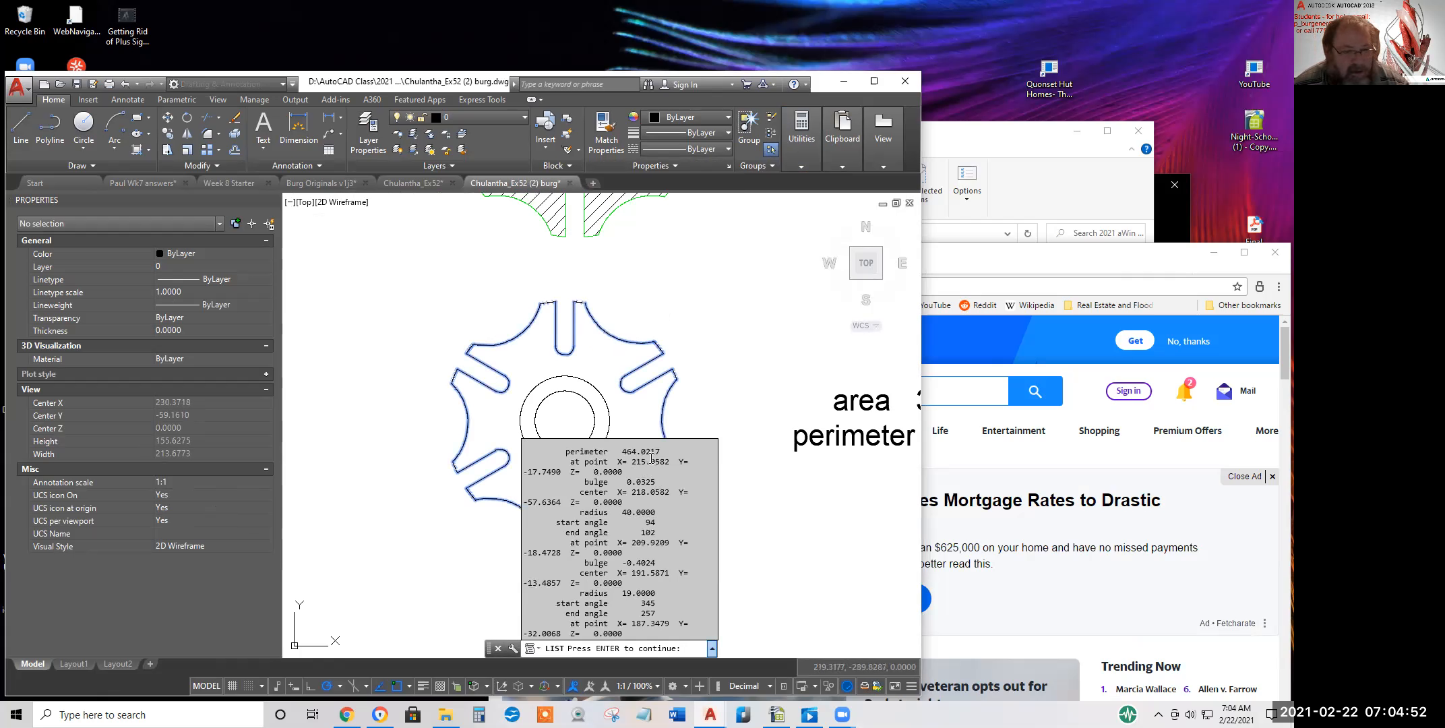
pyautogui.moveTo(677, 439); pyautogui.dragTo(676, 414)
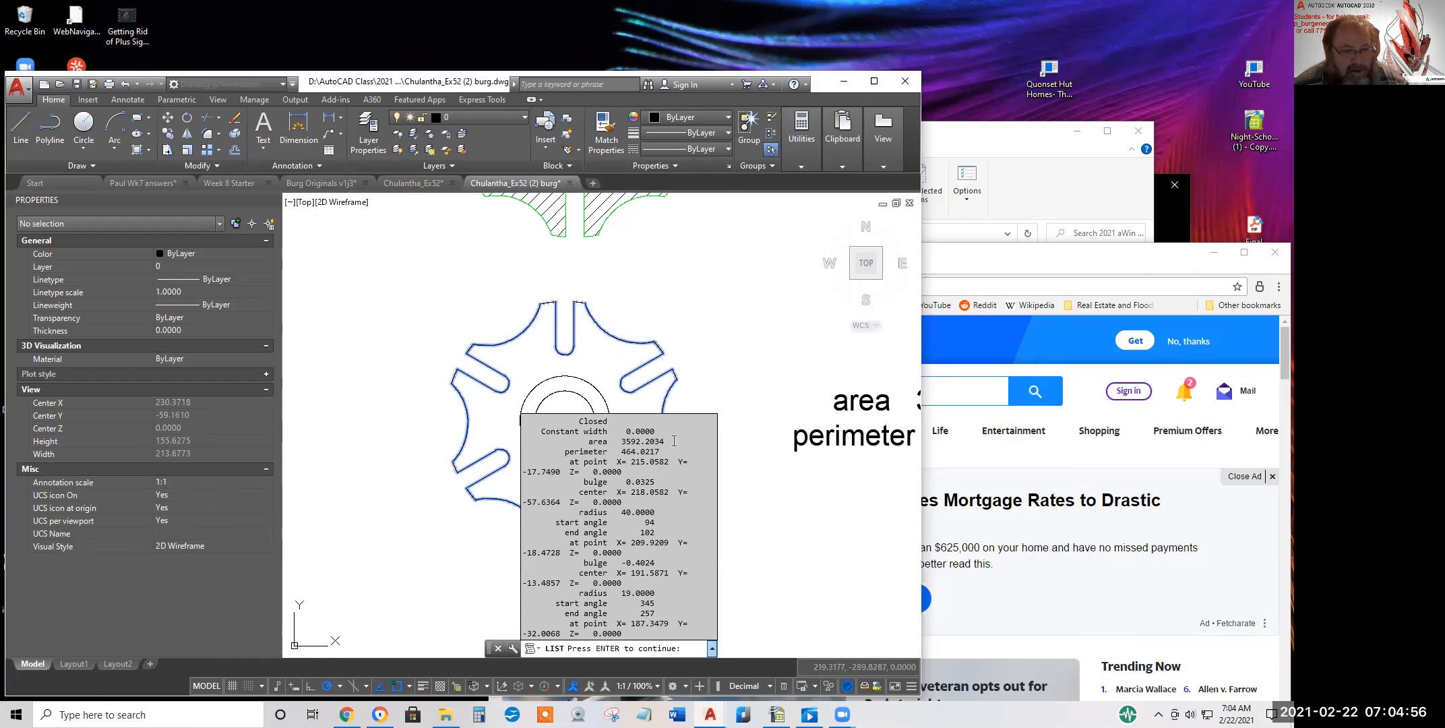
pyautogui.moveTo(666, 416); pyautogui.dragTo(667, 333)
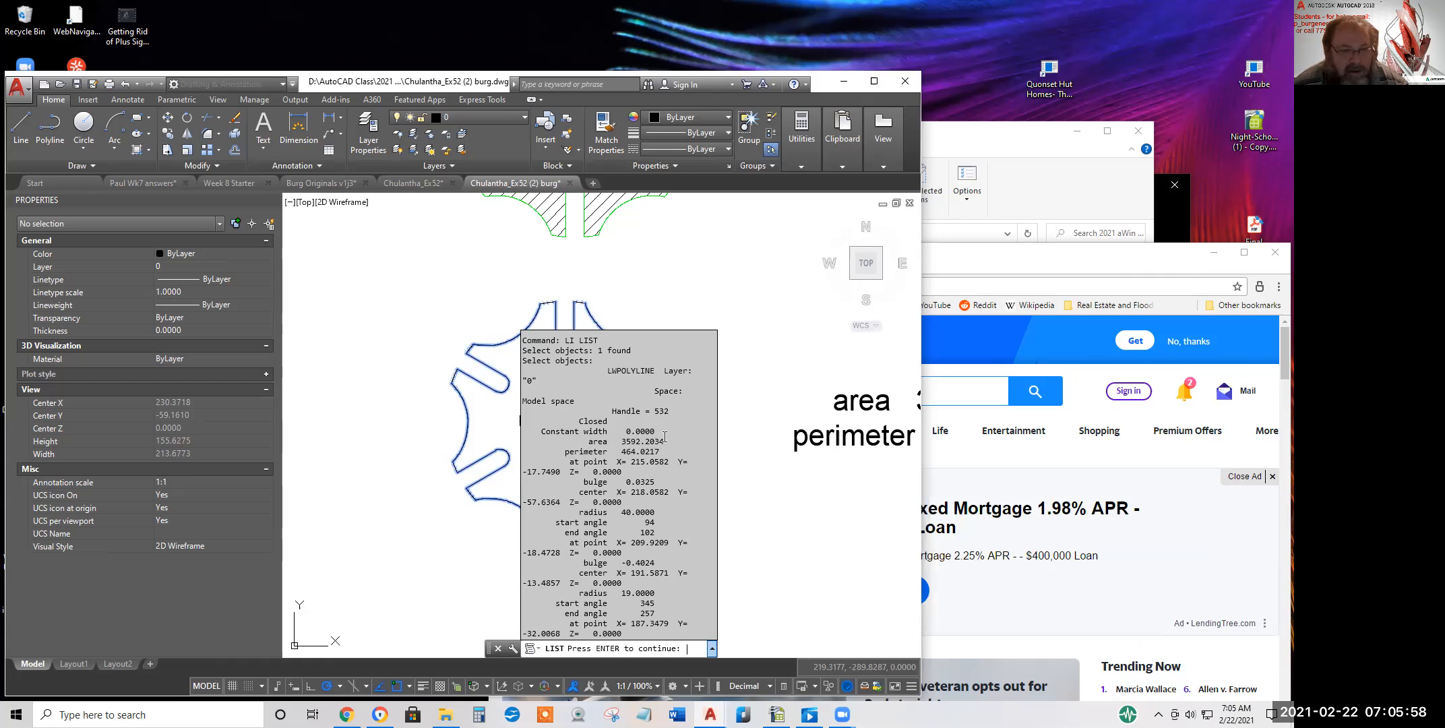
# - Page through the rest of the lower outline's listing and go back to its area and perimeter lines in the enlarged command history
pyautogui.press('Return')
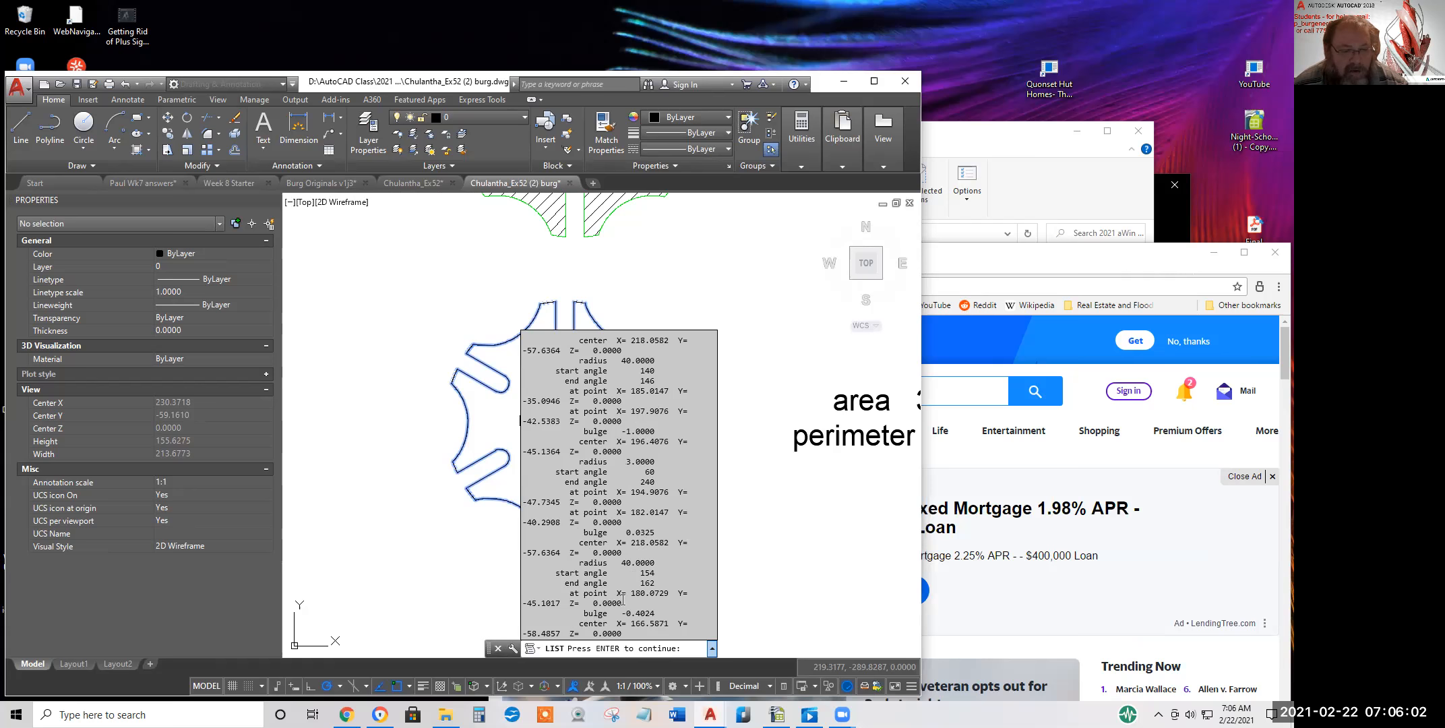
pyautogui.press('Return')
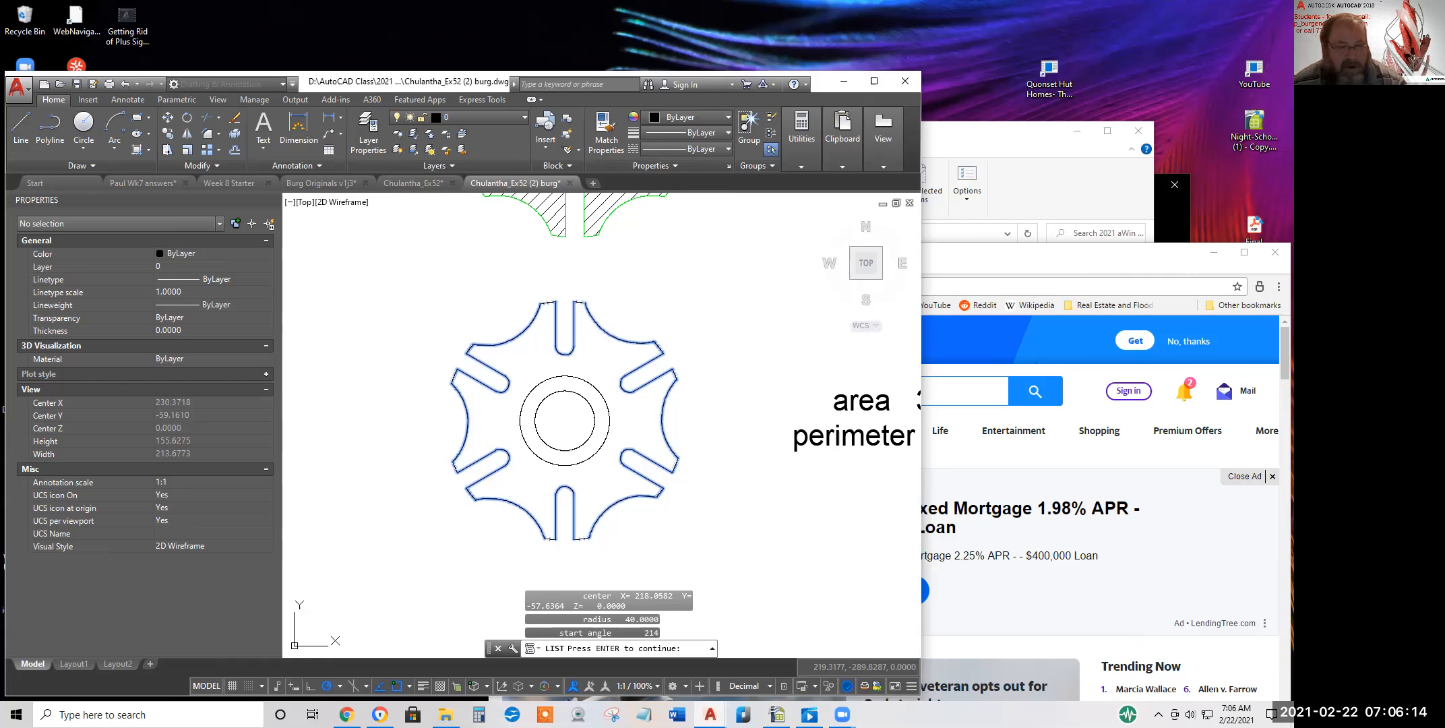
pyautogui.press('Return')
pyautogui.press('Return')
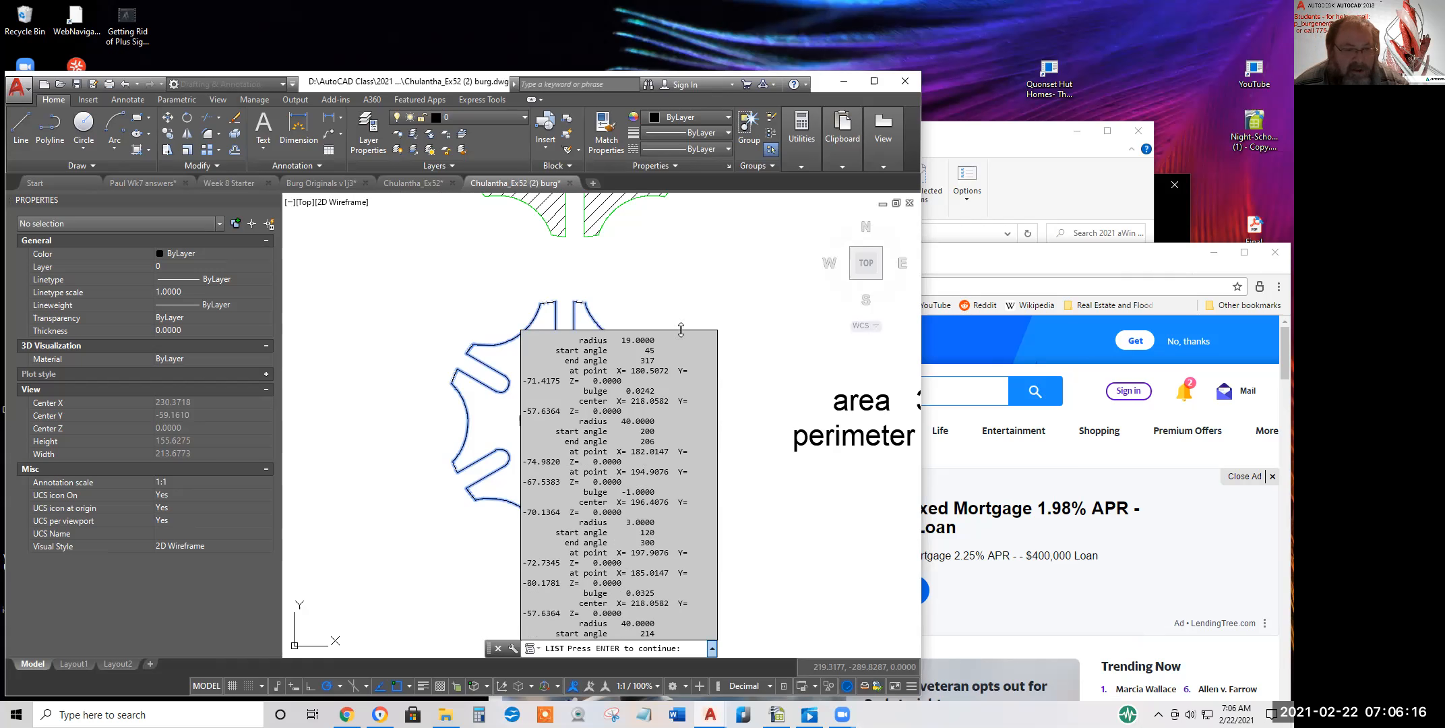
pyautogui.moveTo(680, 329); pyautogui.dragTo(681, 111)
pyautogui.scroll(3, 603, 276)
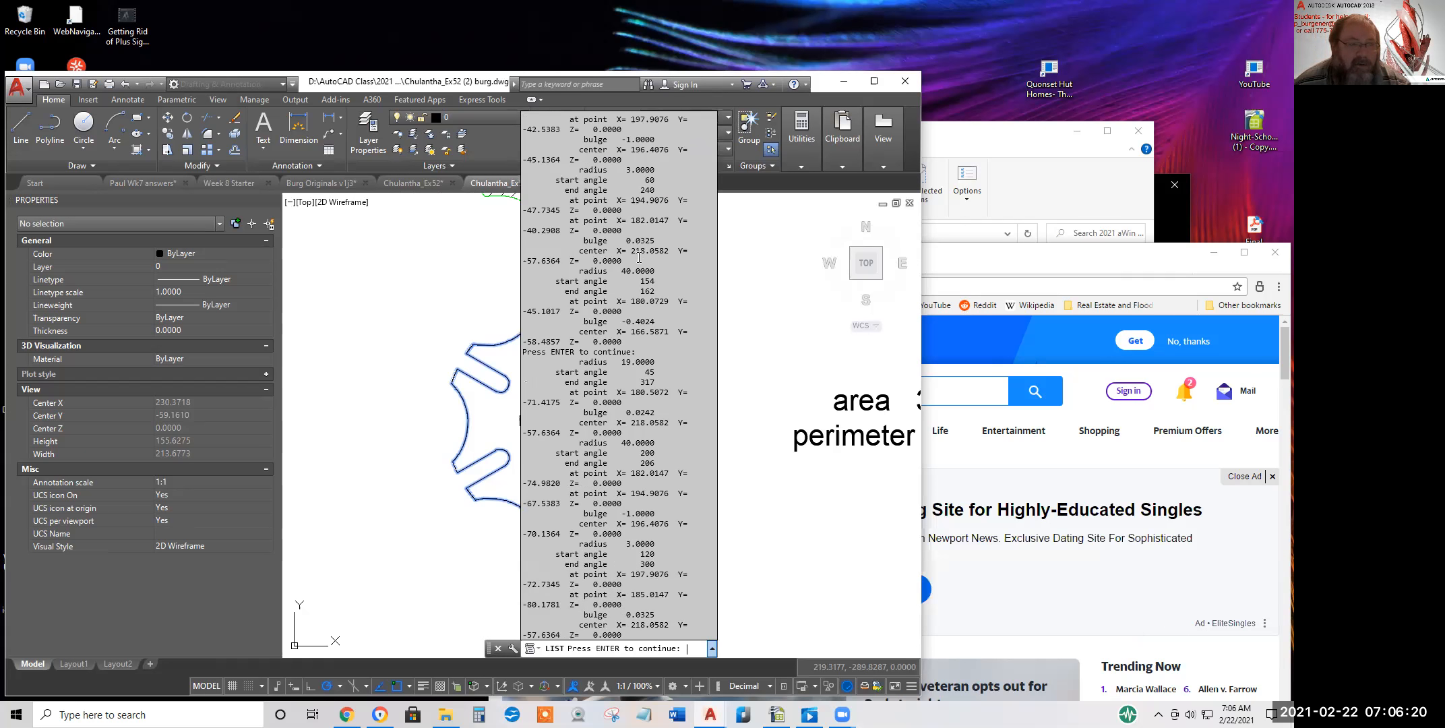
pyautogui.scroll(5, 603, 276)
pyautogui.scroll(6, 579, 286)
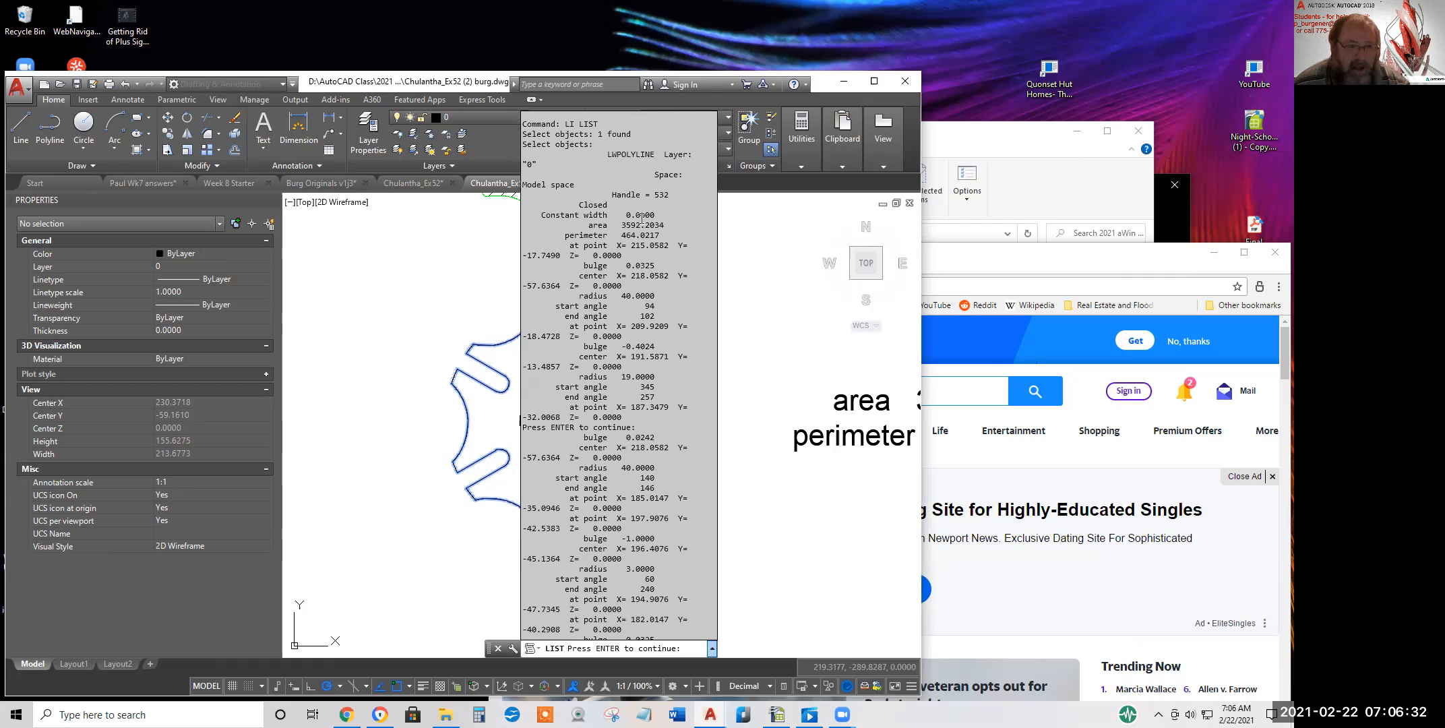
# - Copy only the area and perimeter lines from the lower outline's listing in the command history and end the listing
pyautogui.moveTo(666, 225); pyautogui.dragTo(646, 226)
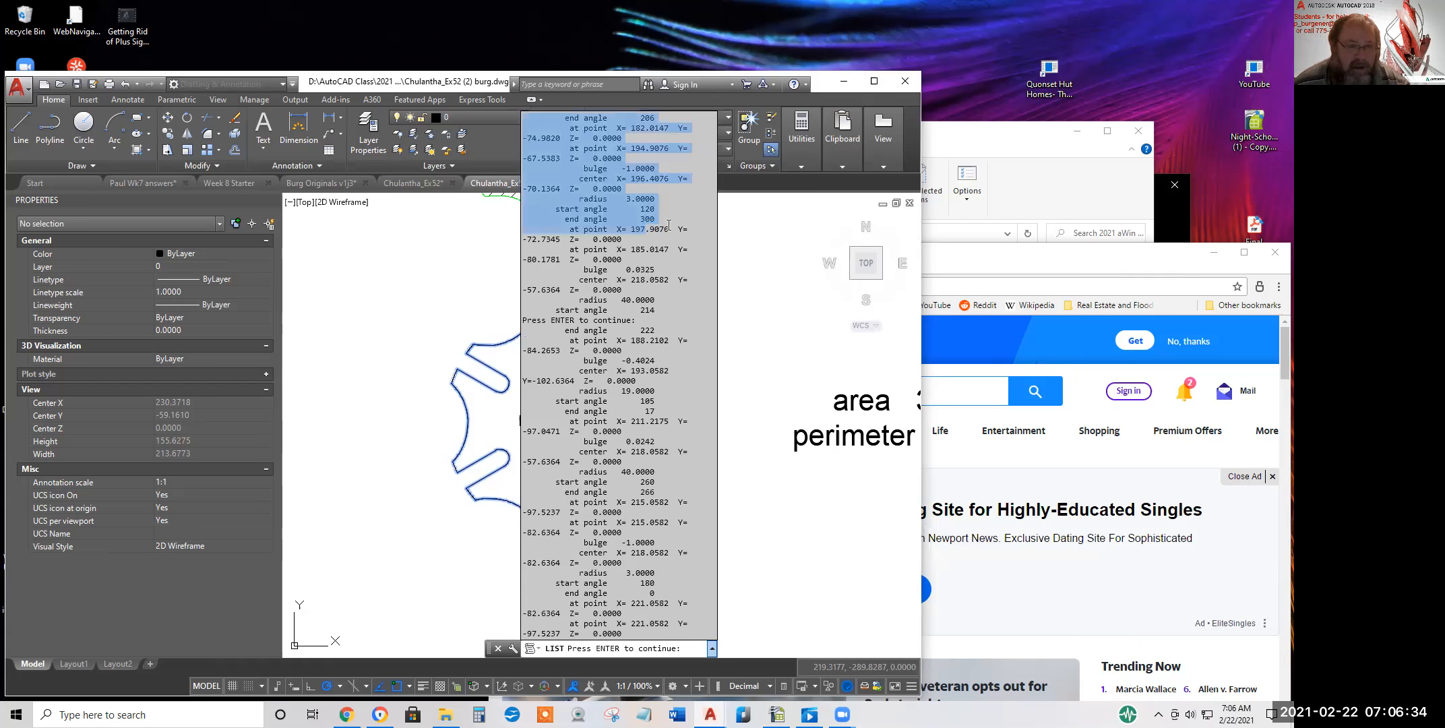
pyautogui.scroll(3, 644, 235)
pyautogui.scroll(10, 646, 234)
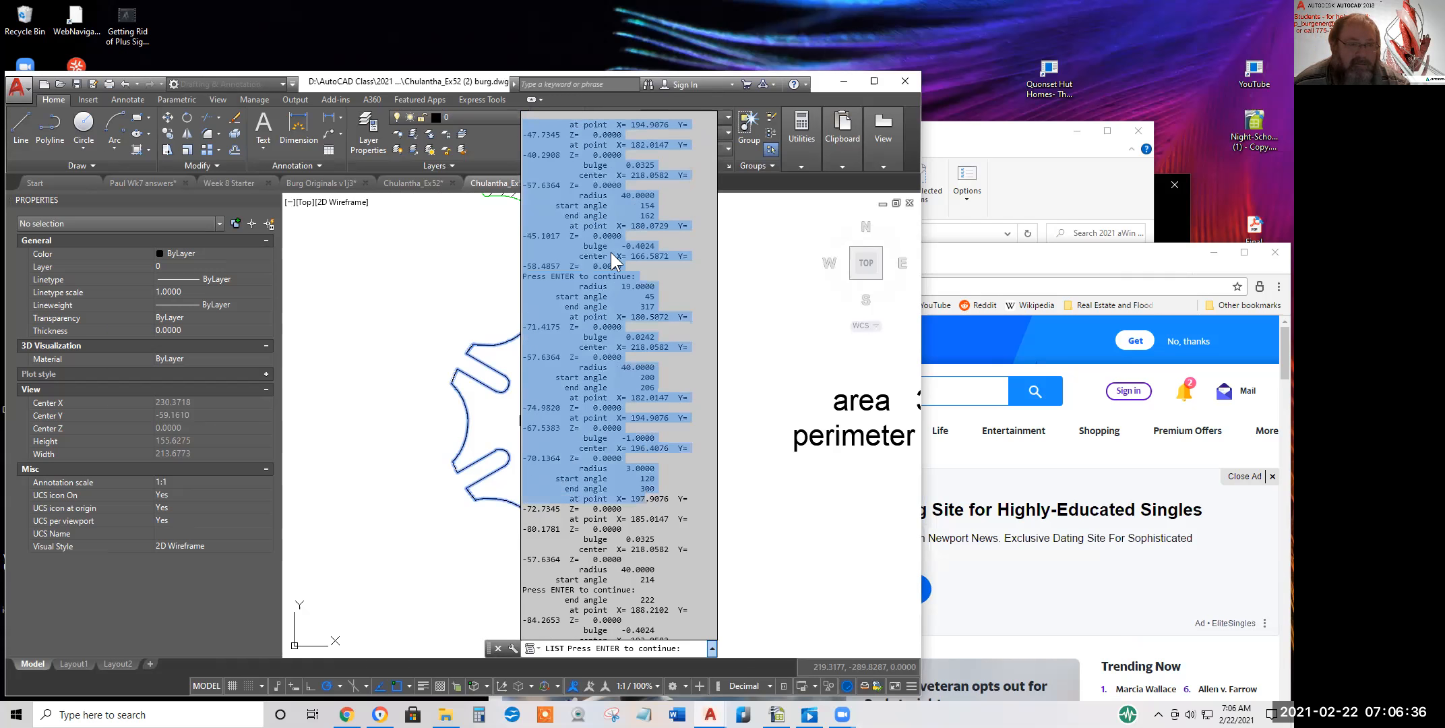
pyautogui.scroll(5, 605, 258)
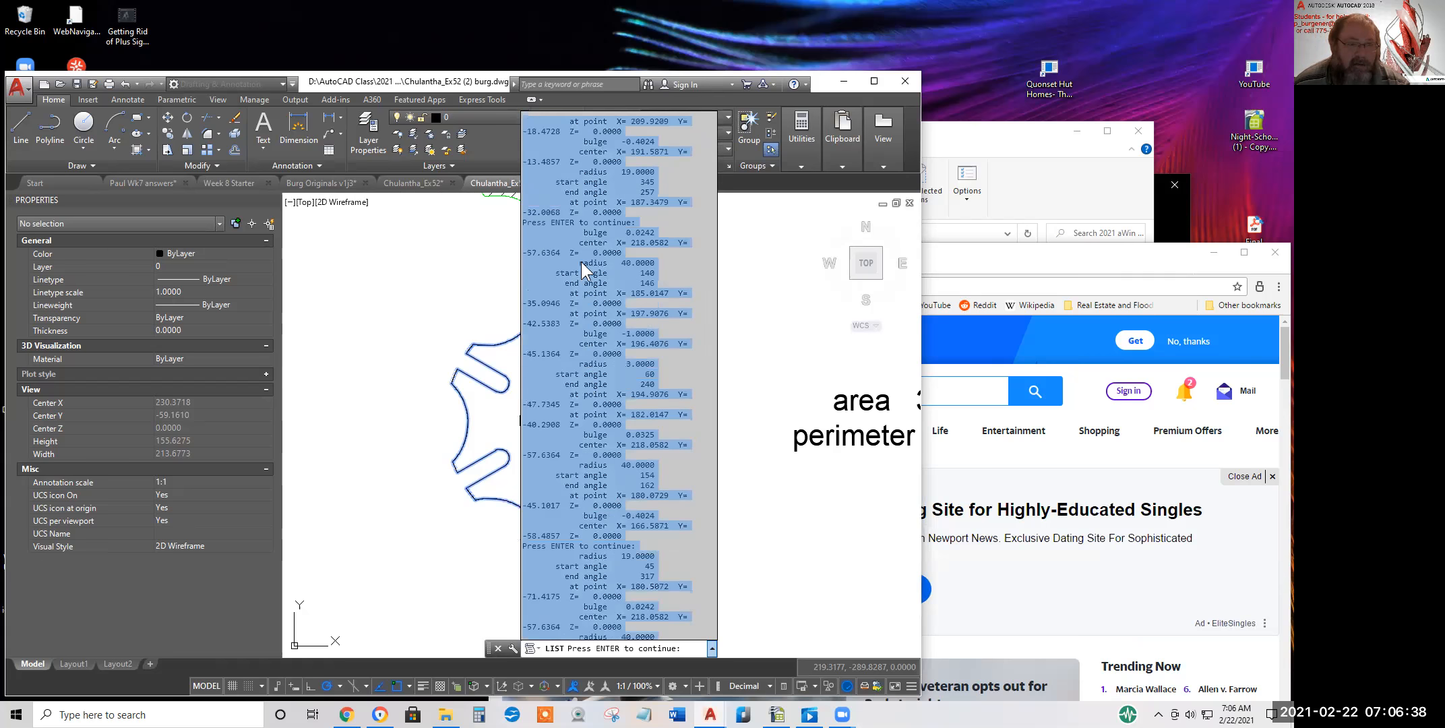
pyautogui.scroll(3, 667, 209)
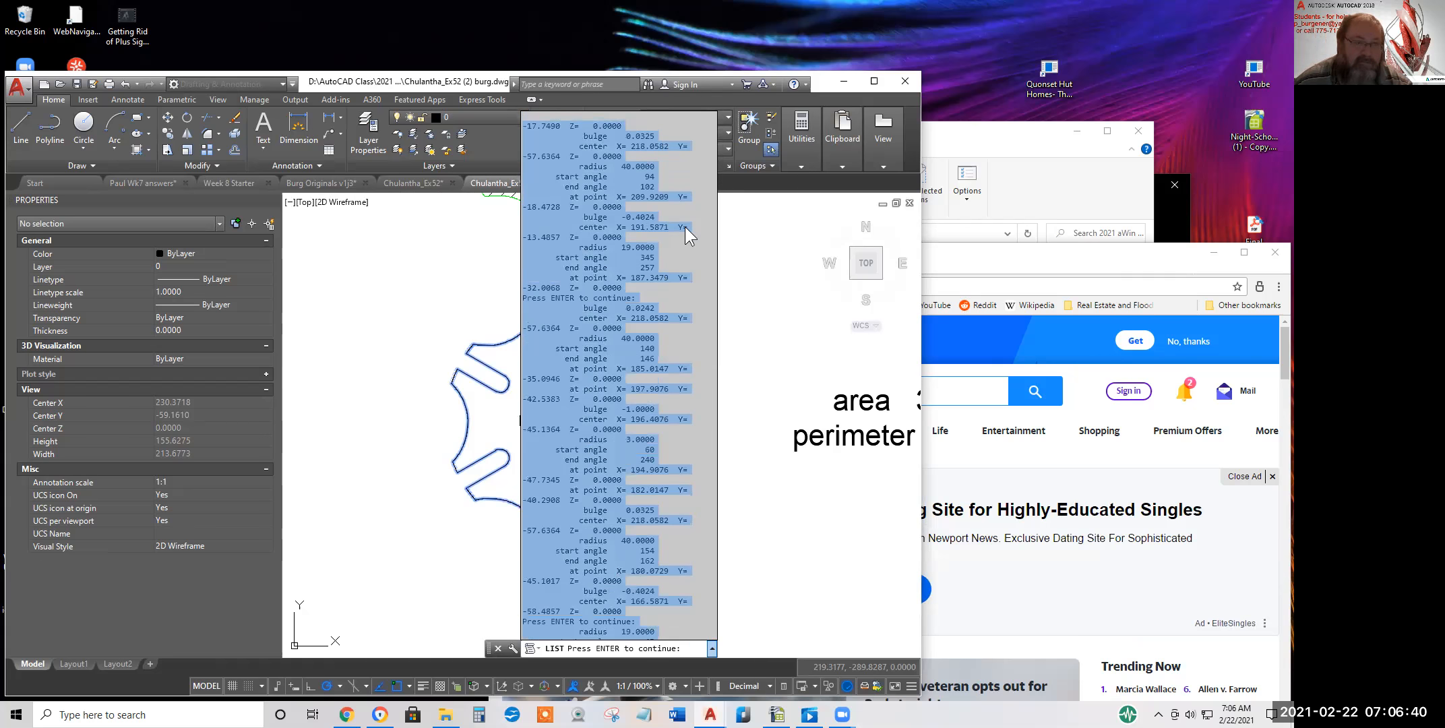
pyautogui.scroll(3, 676, 182)
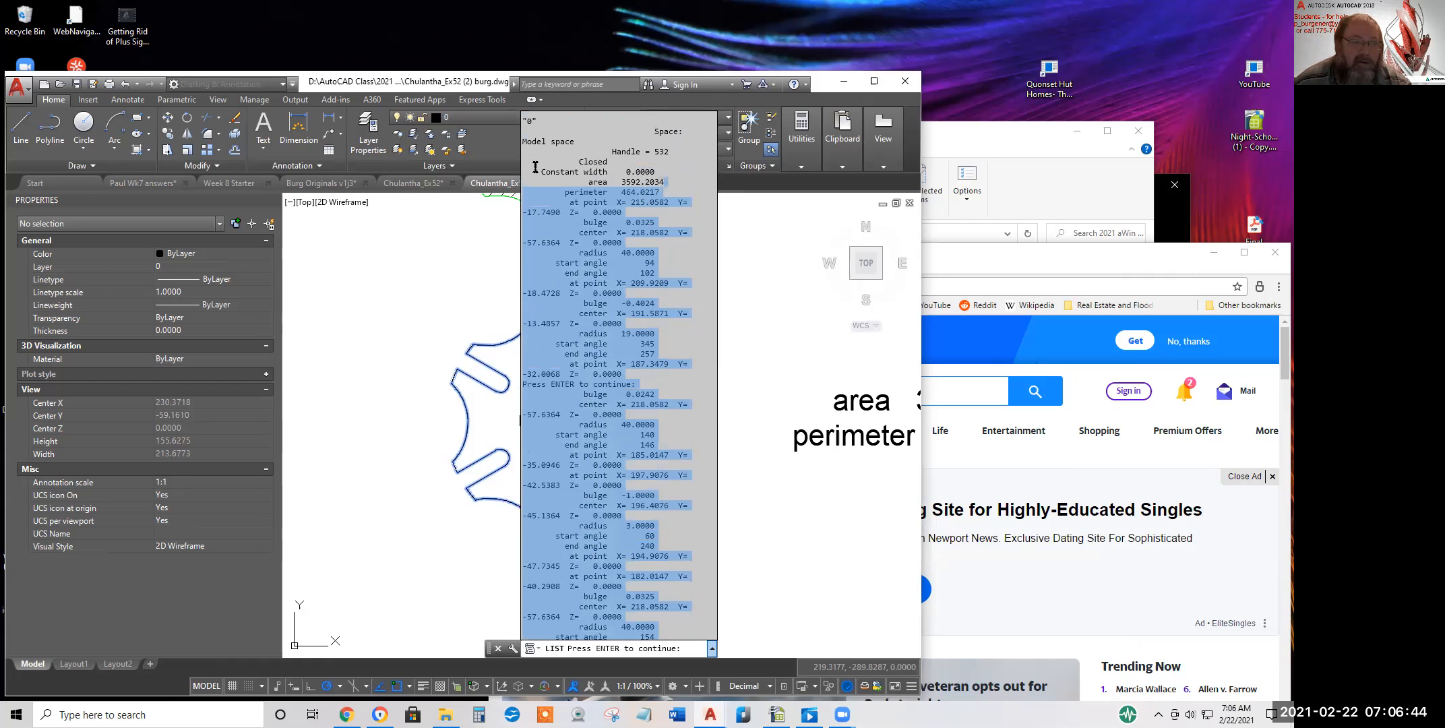
pyautogui.click(544, 172)
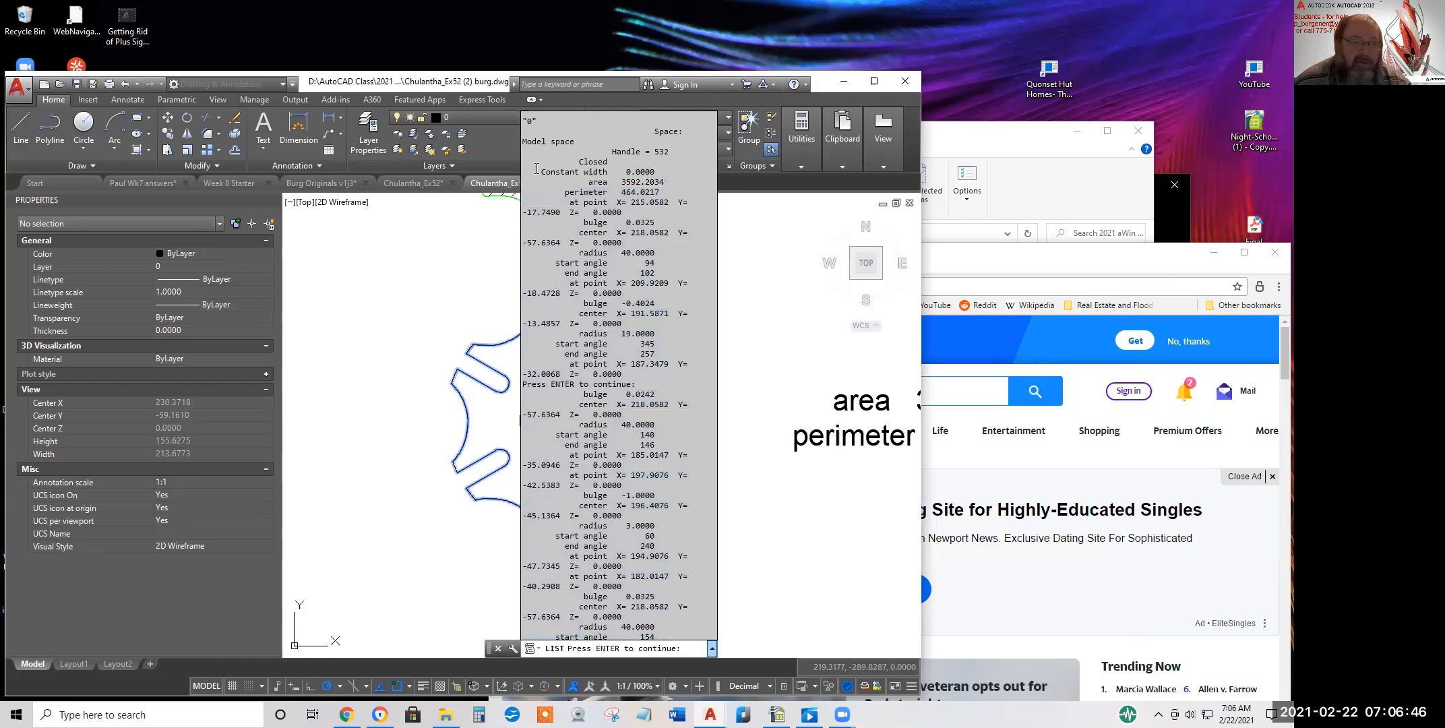
pyautogui.moveTo(539, 170); pyautogui.dragTo(676, 188)
pyautogui.hotkey('ctrl', 'c')
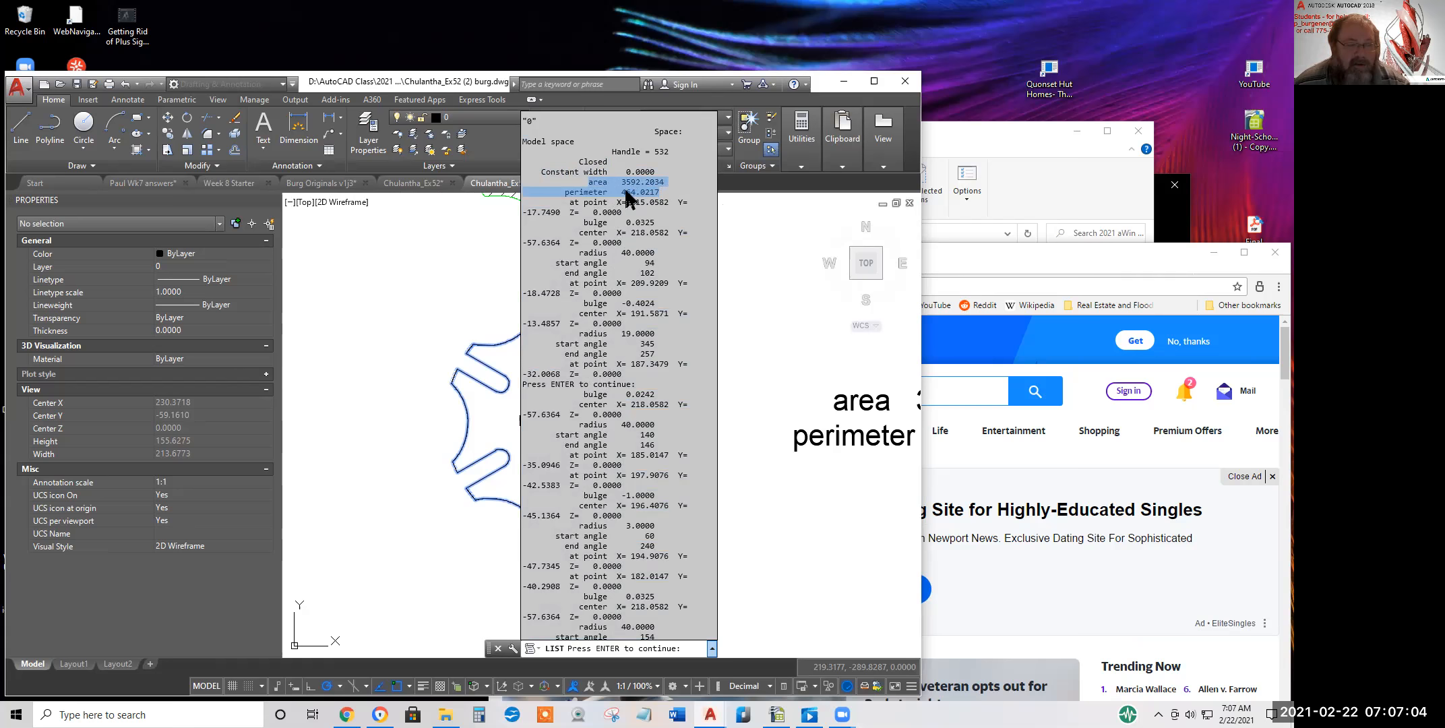
pyautogui.click(496, 291)
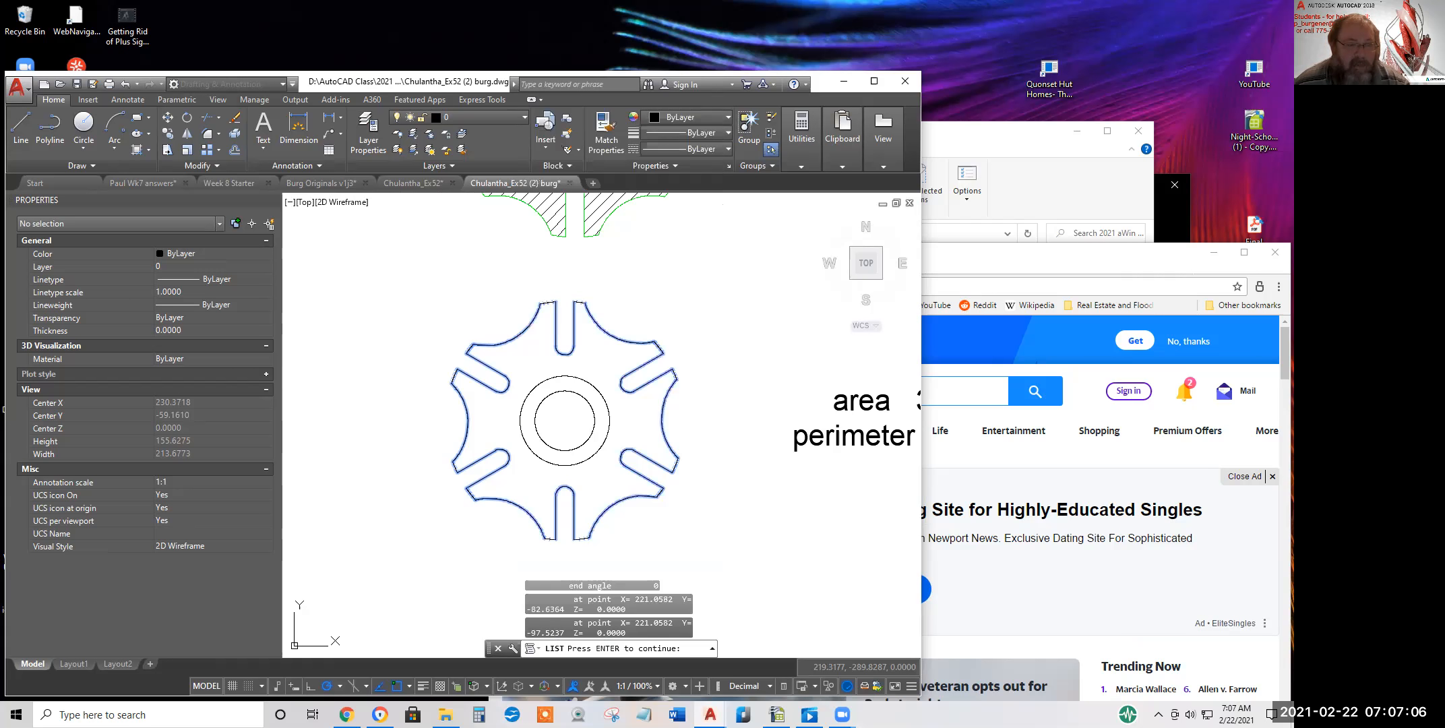
pyautogui.press('Escape')
pyautogui.moveTo(776, 409)
pyautogui.mouseDown(button='middle')
pyautogui.moveTo(655, 410)
pyautogui.moveTo(606, 443)
pyautogui.mouseUp(button='middle')
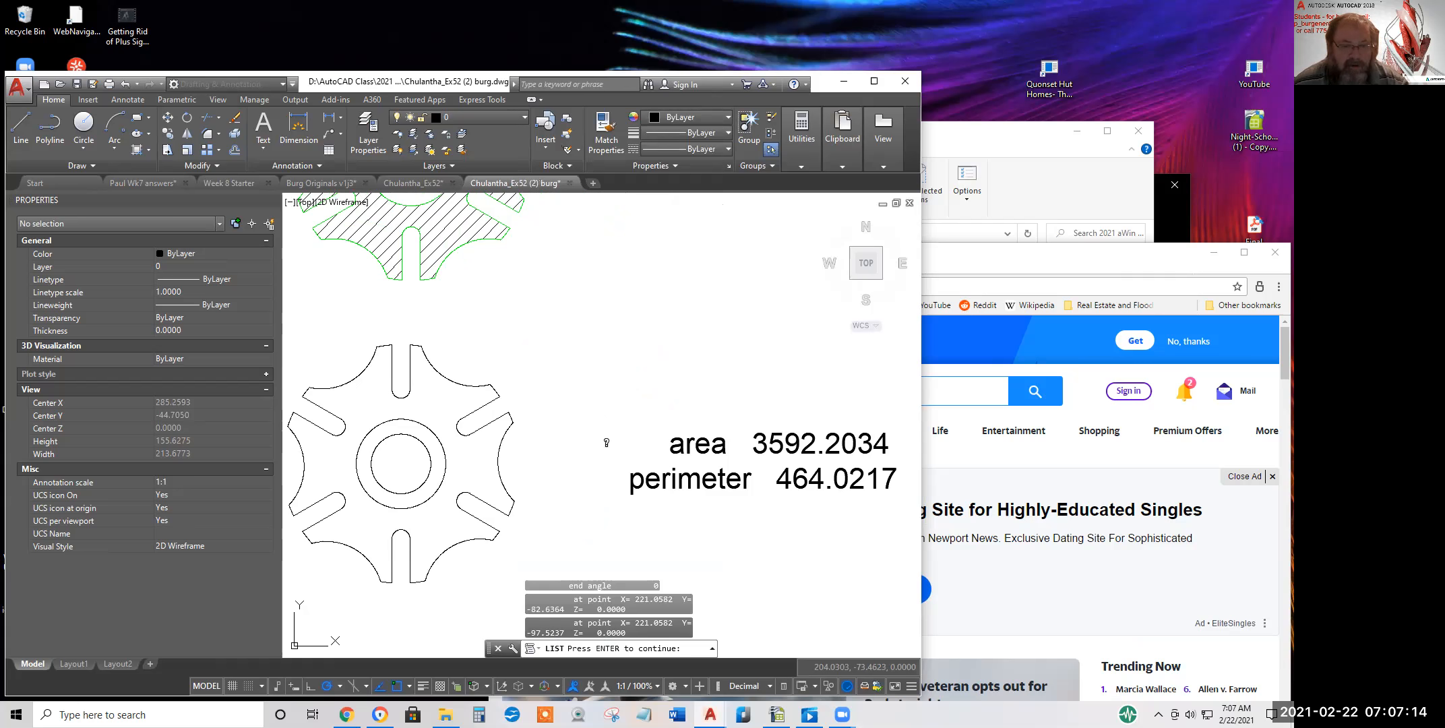
pyautogui.press('Return')
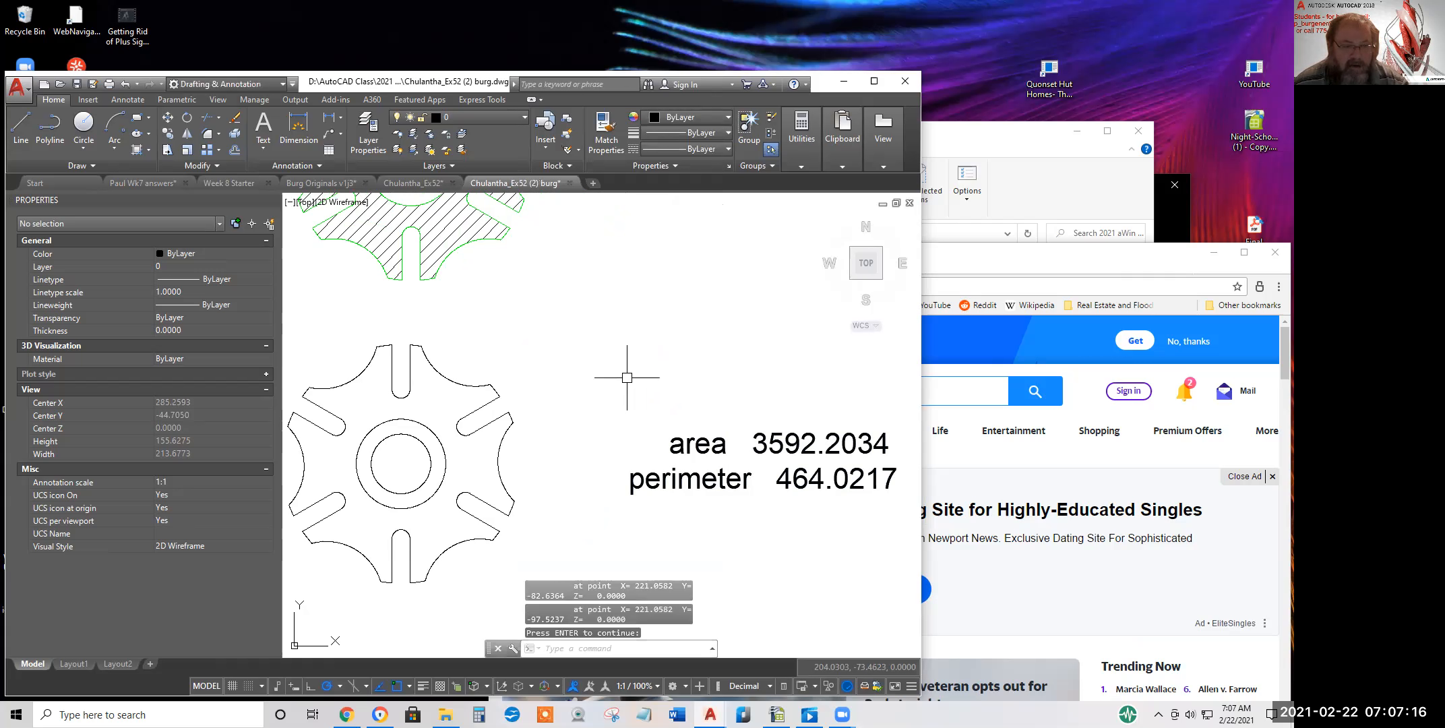
# - Create multiline text at the default height above the lower part's existing note, pasting the copied area 3592.2034 and perimeter 464.0217 lines
pyautogui.write('MT')
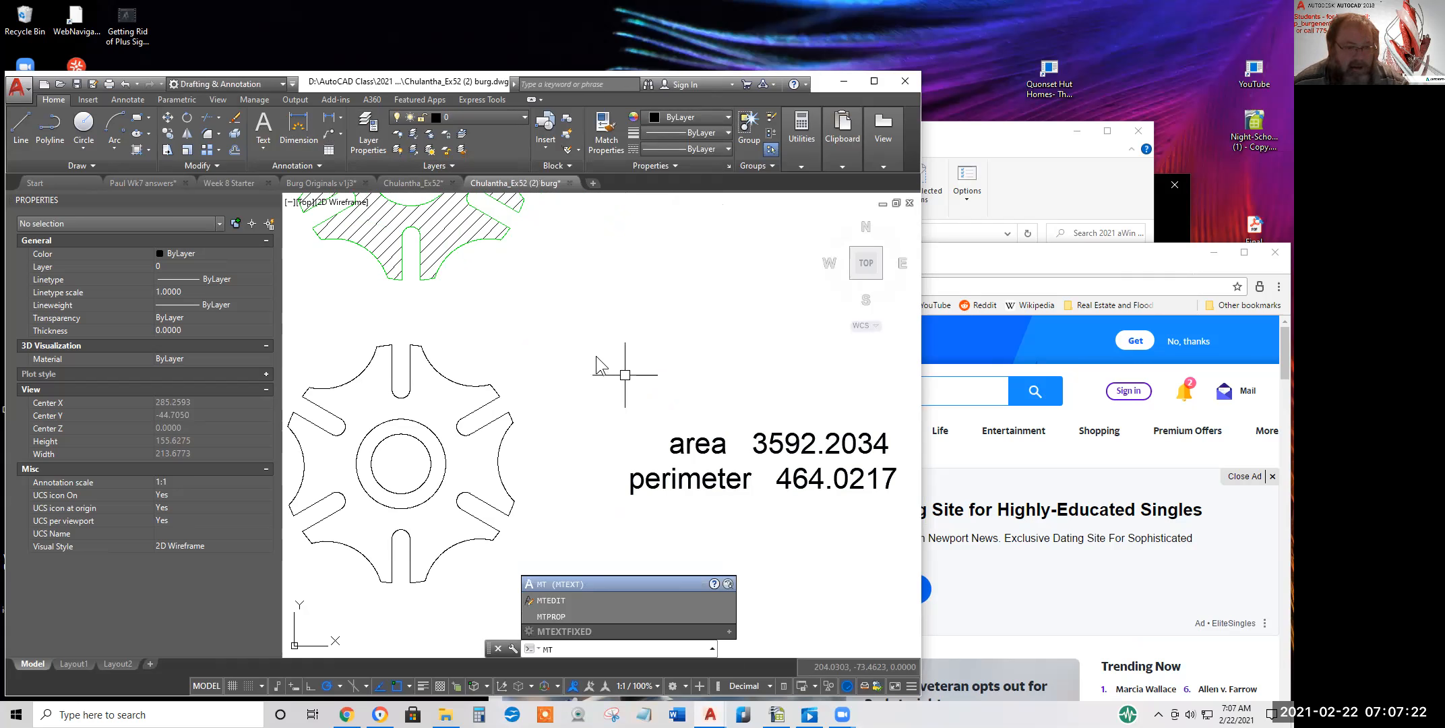
pyautogui.press('Return')
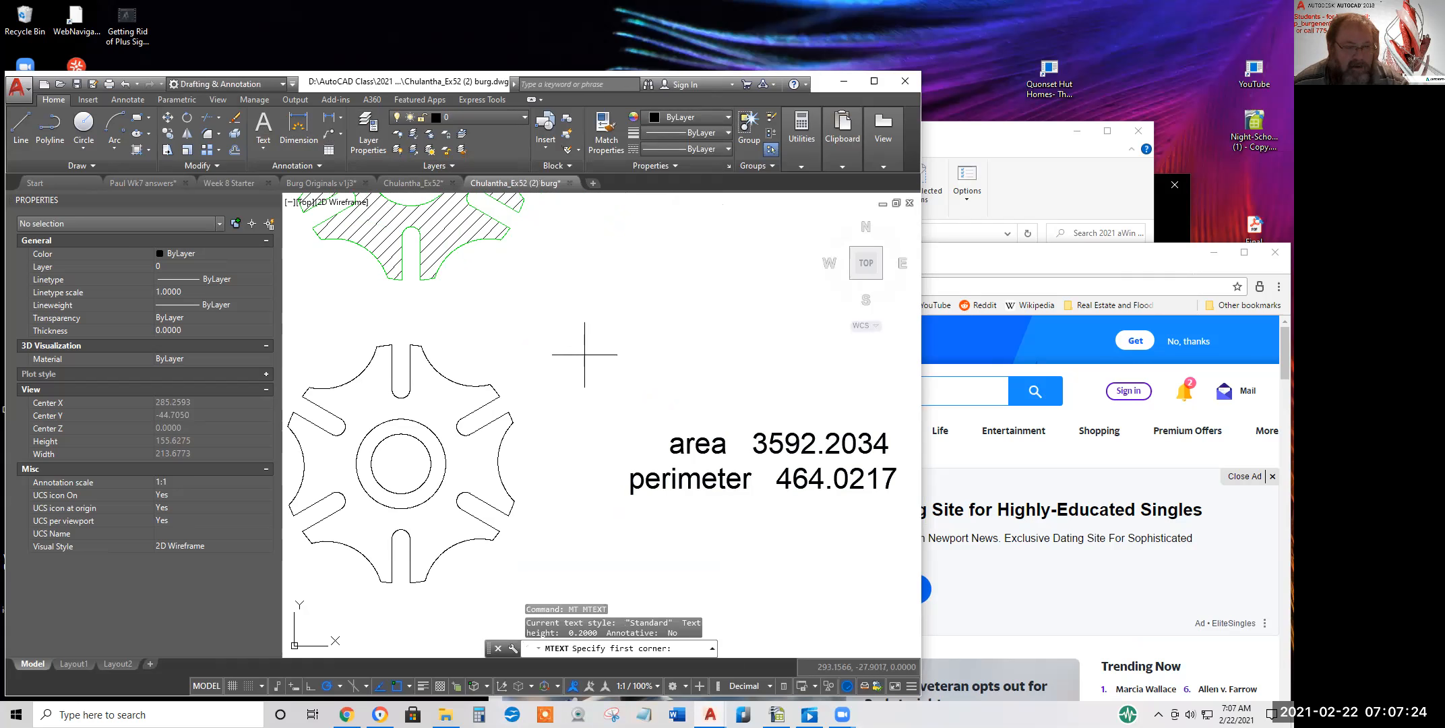
pyautogui.click(585, 354)
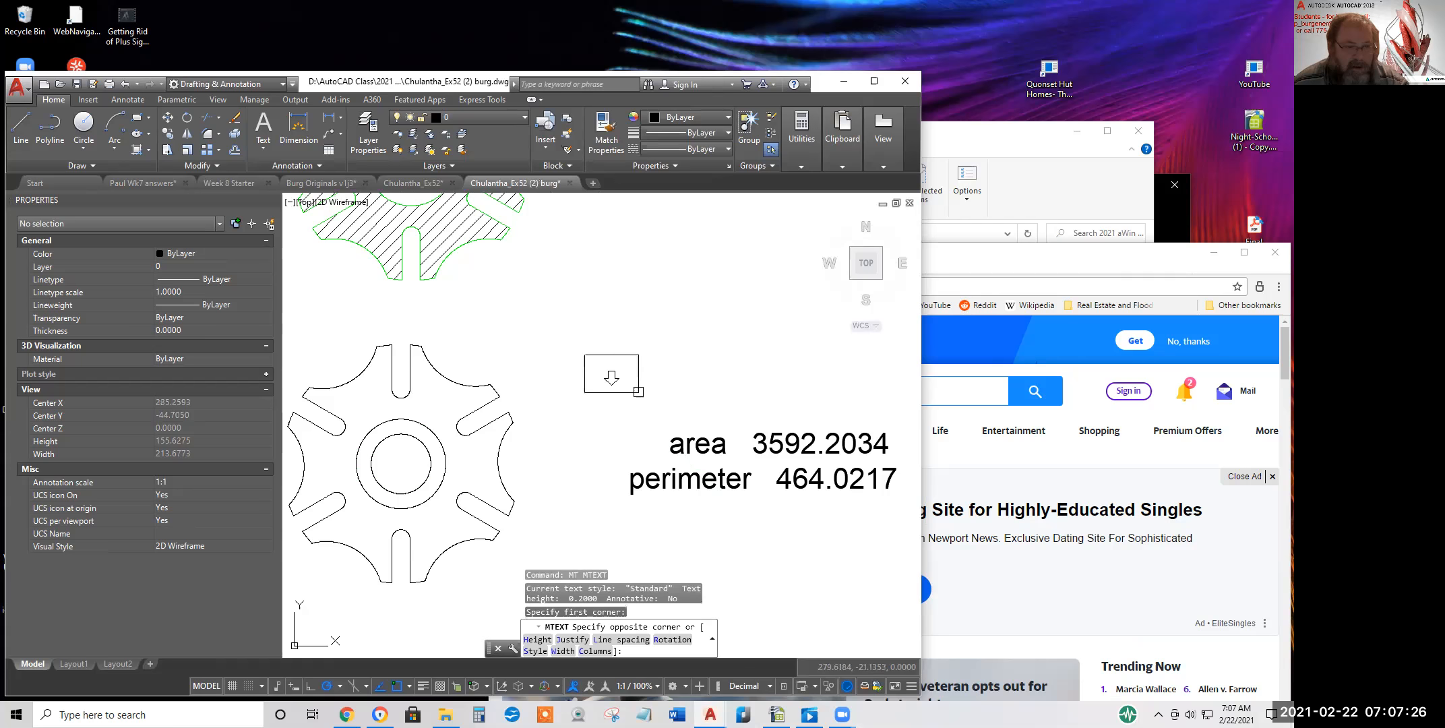
pyautogui.rightClick(680, 397)
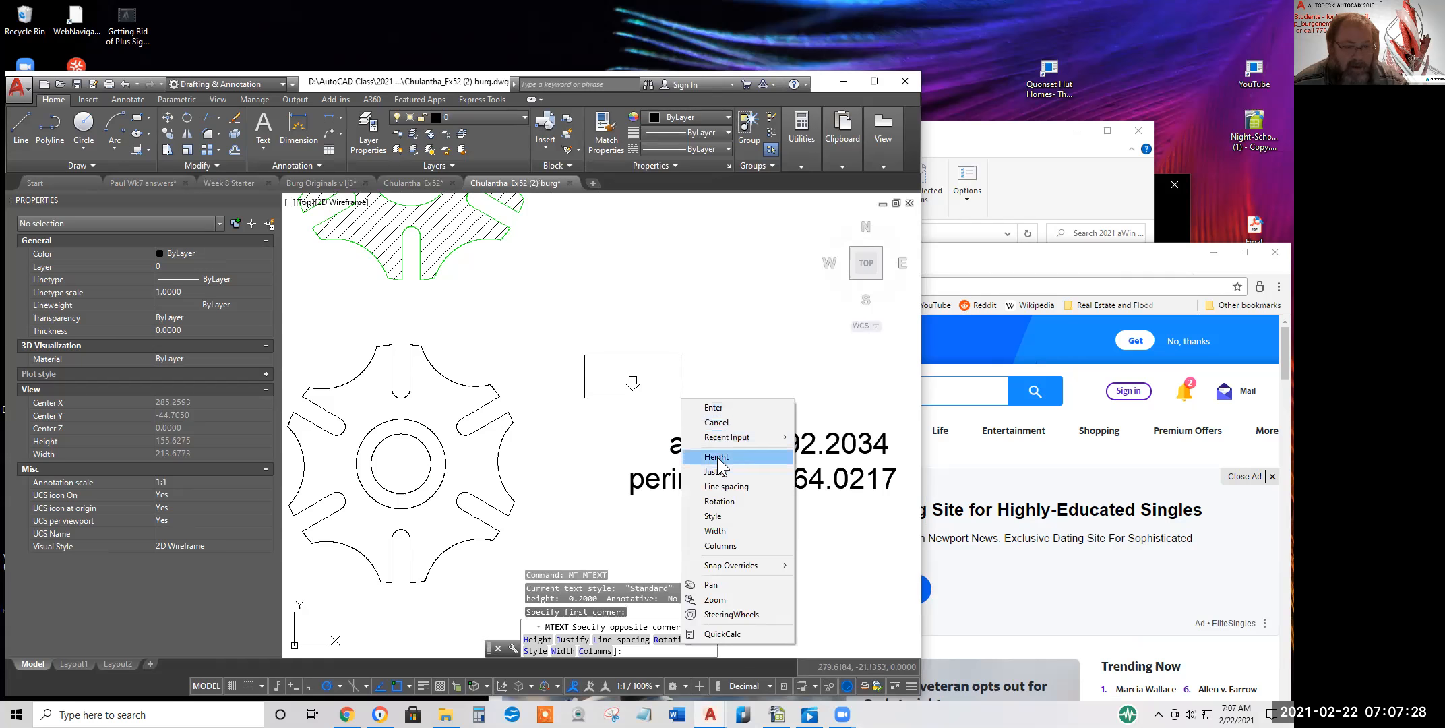
pyautogui.click(717, 457)
pyautogui.press('Return')
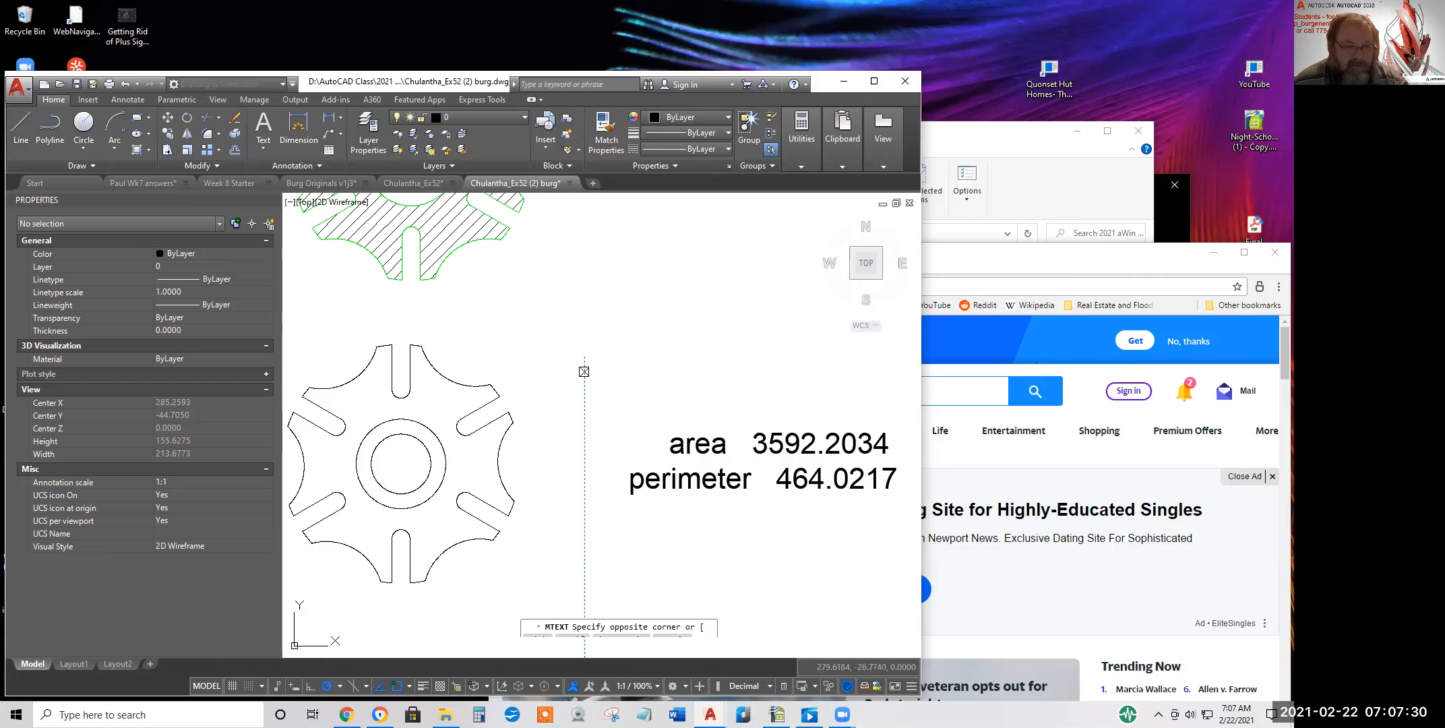
pyautogui.moveTo(748, 401); pyautogui.dragTo(667, 404, button='middle')
pyautogui.click(894, 423)
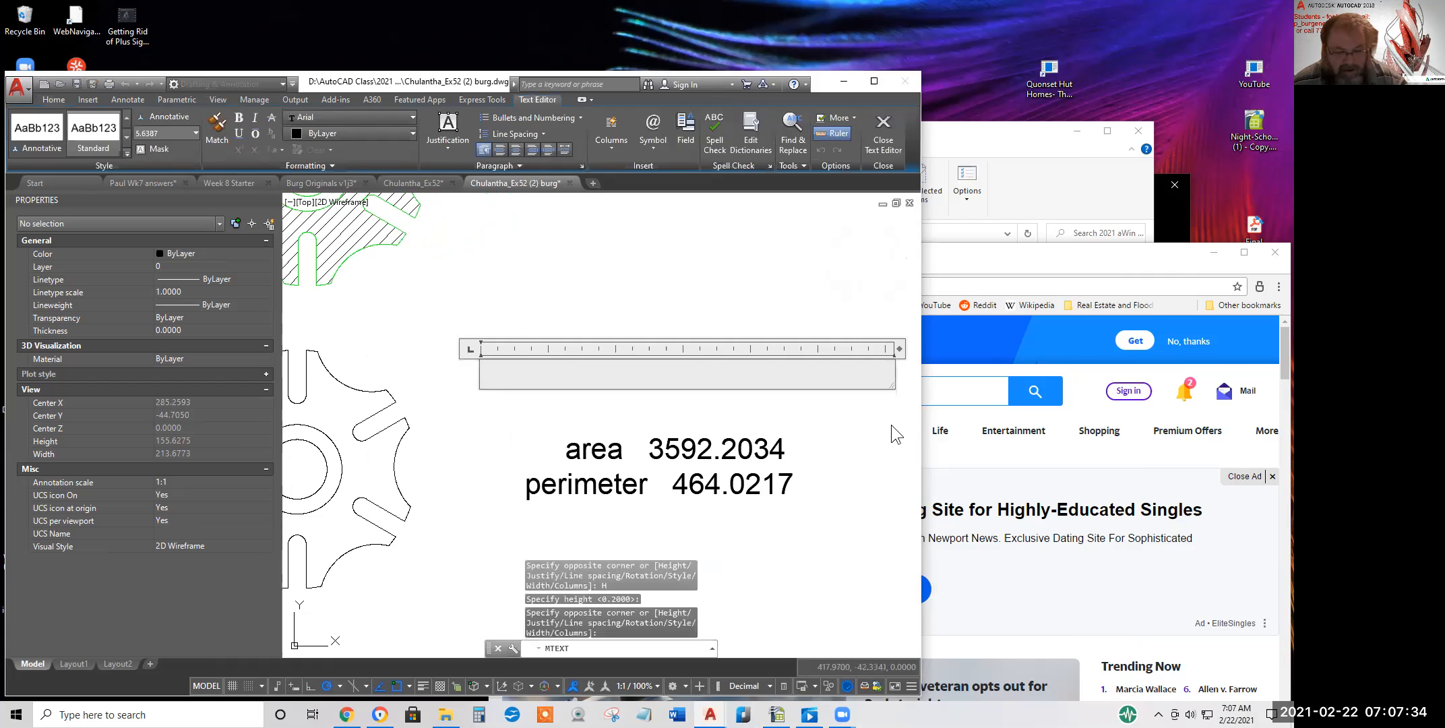
pyautogui.hotkey('ctrl', 'v')
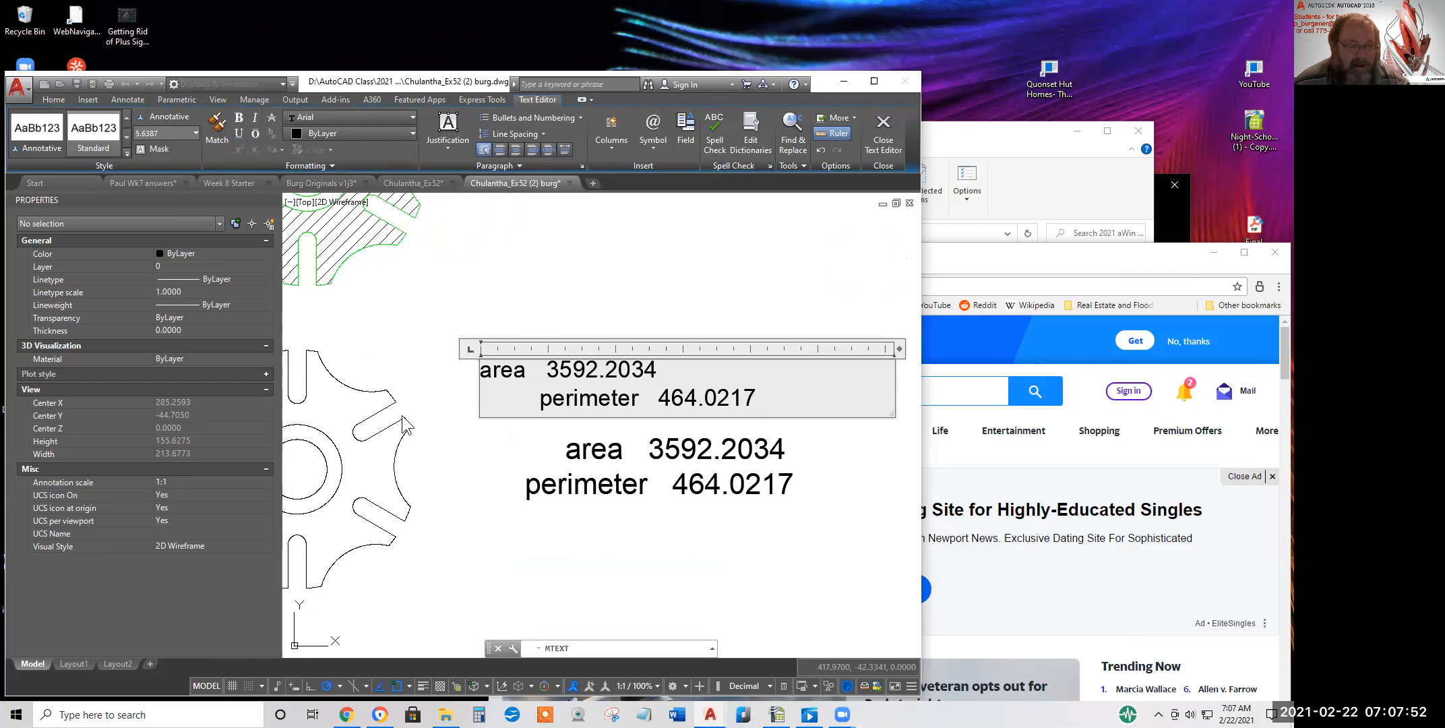
# - Compare the area and length notes of both parts and examine a slot corner on the upper part's green outline
pyautogui.moveTo(350, 403); pyautogui.dragTo(509, 445, button='middle')
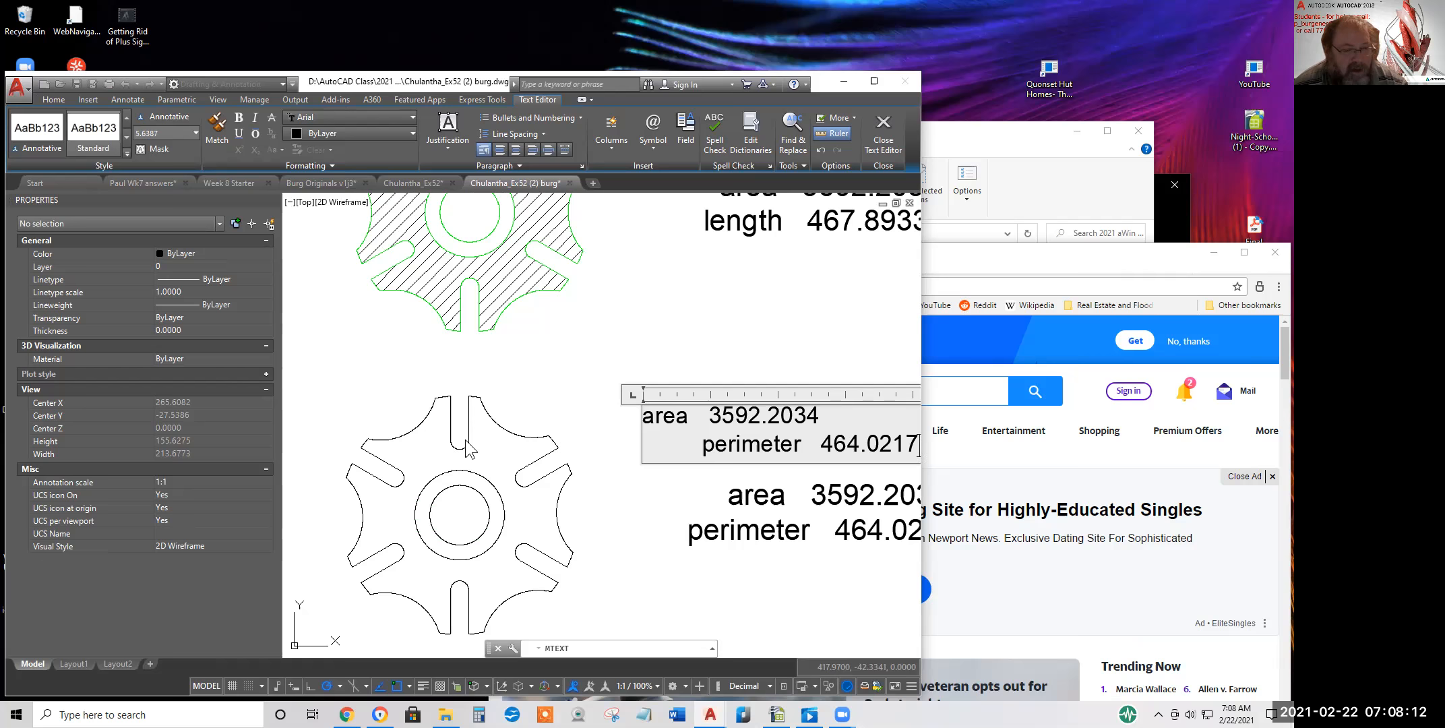
pyautogui.scroll(-2, 615, 398)
pyautogui.moveTo(613, 393)
pyautogui.mouseDown(button='middle')
pyautogui.moveTo(559, 440)
pyautogui.moveTo(535, 427)
pyautogui.mouseUp(button='middle')
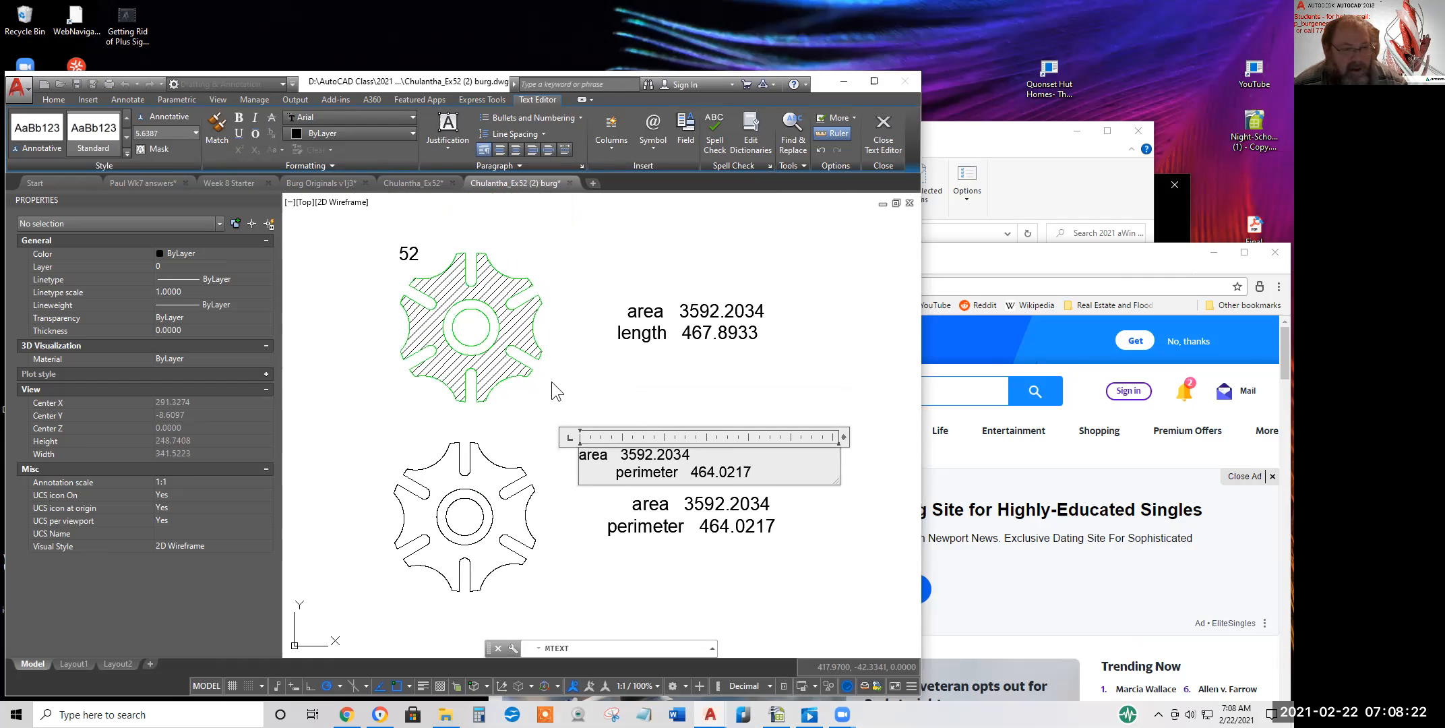
pyautogui.scroll(6, 550, 381)
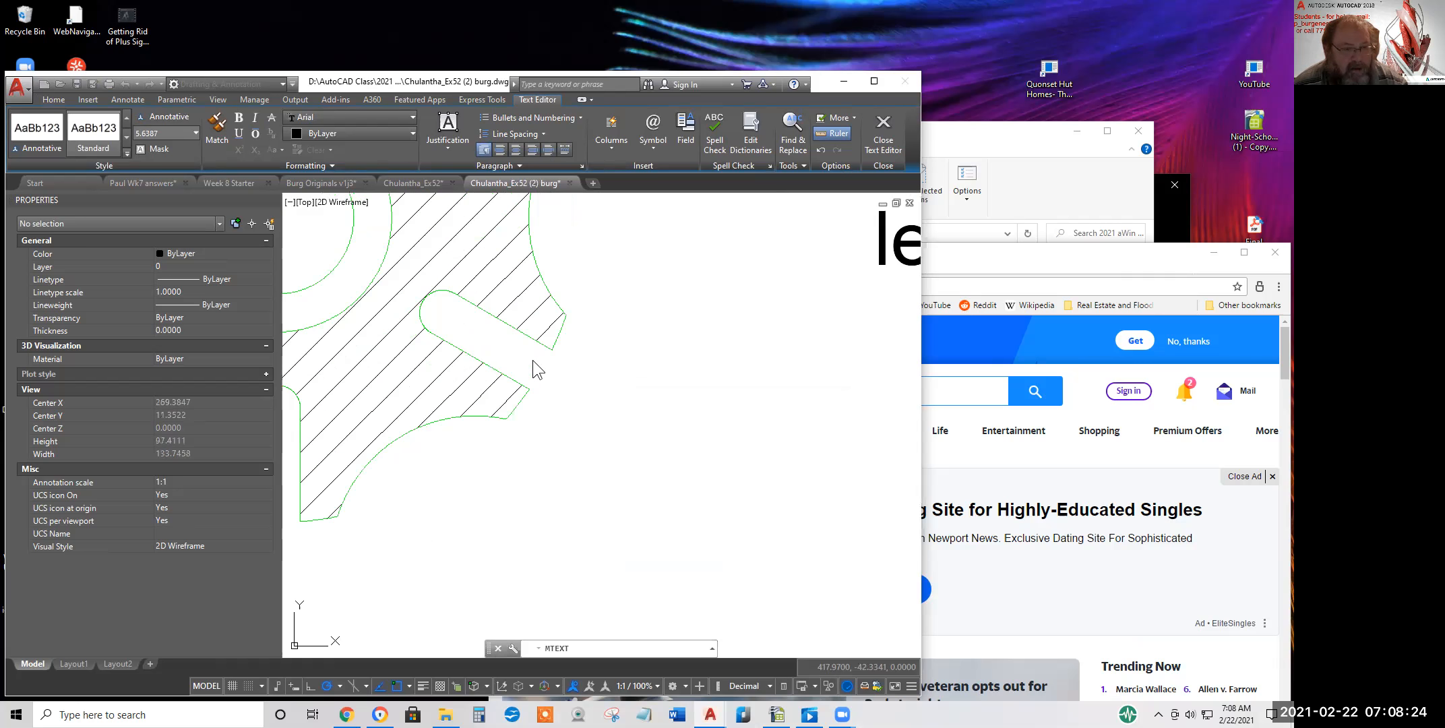
pyautogui.scroll(15, 554, 345)
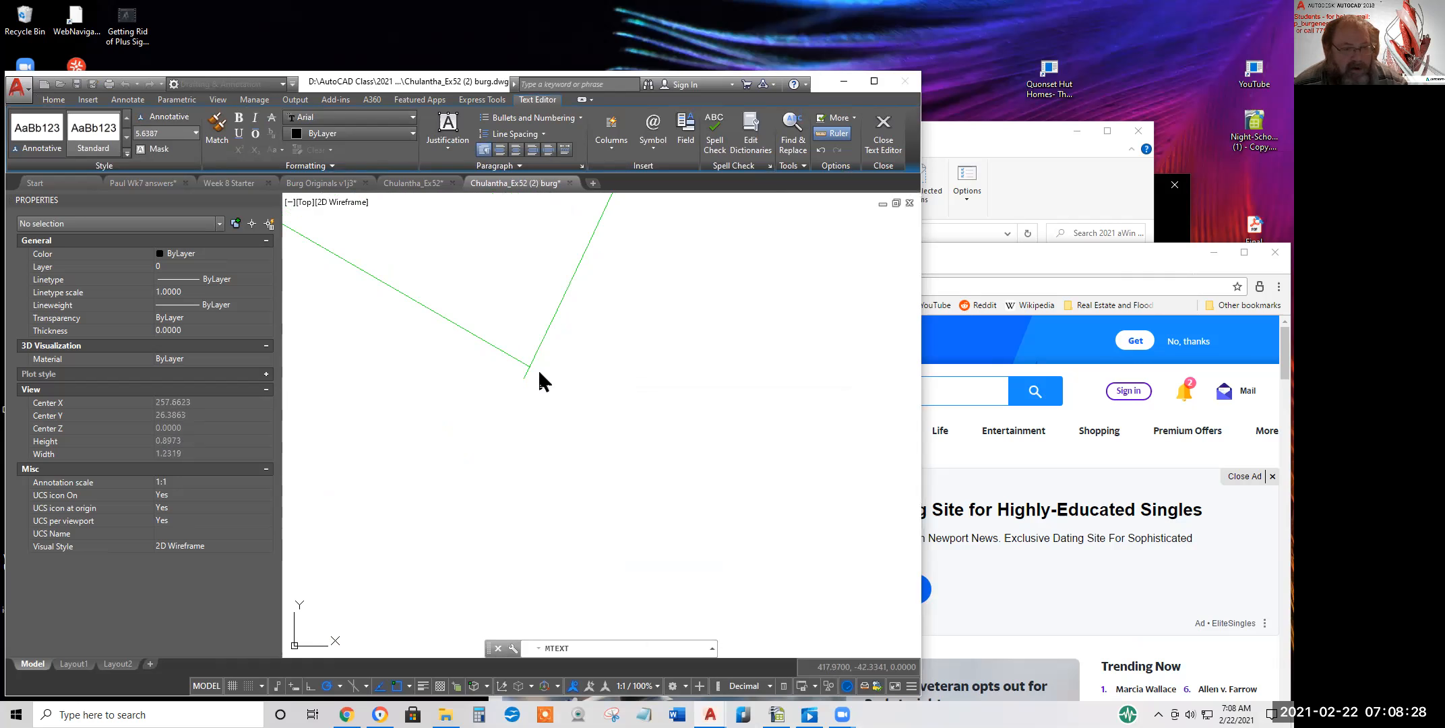
pyautogui.scroll(-13, 531, 372)
pyautogui.scroll(-11, 546, 398)
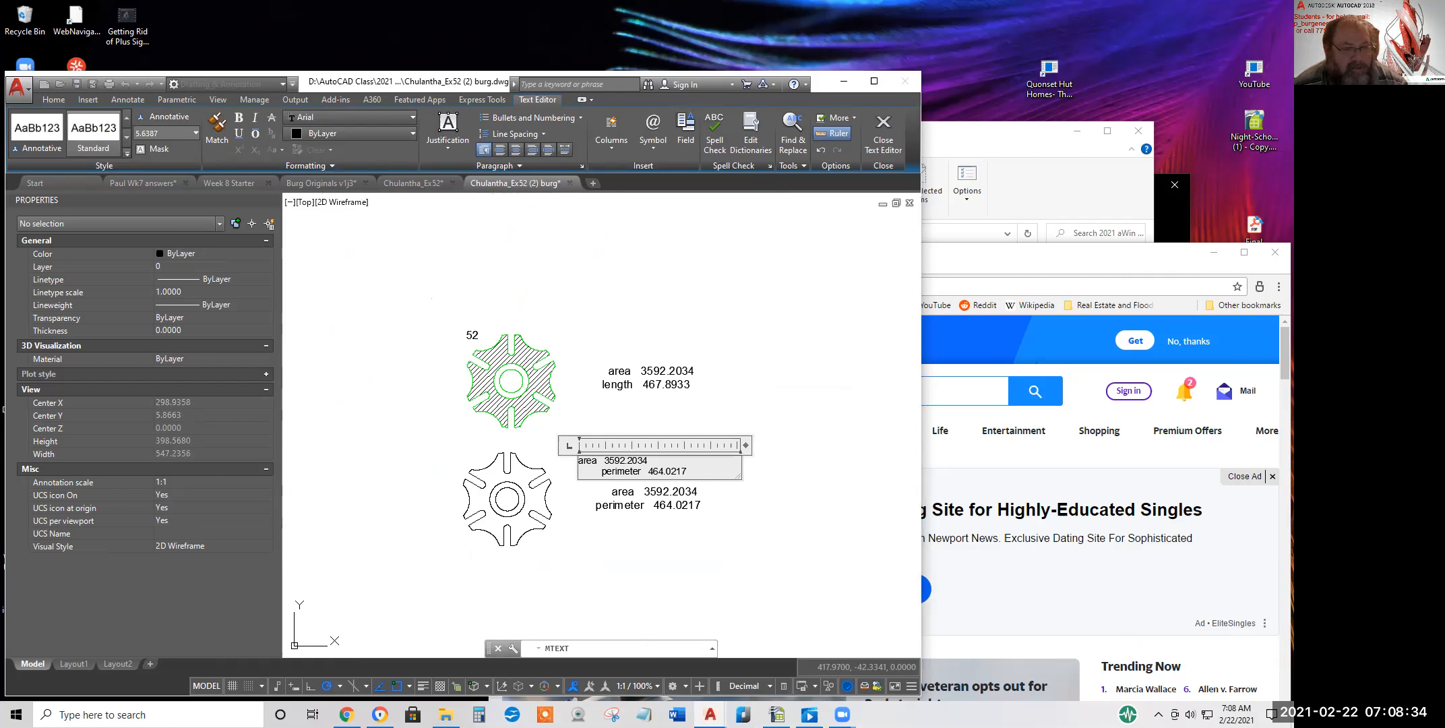
pyautogui.moveTo(560, 387); pyautogui.dragTo(562, 374, button='middle')
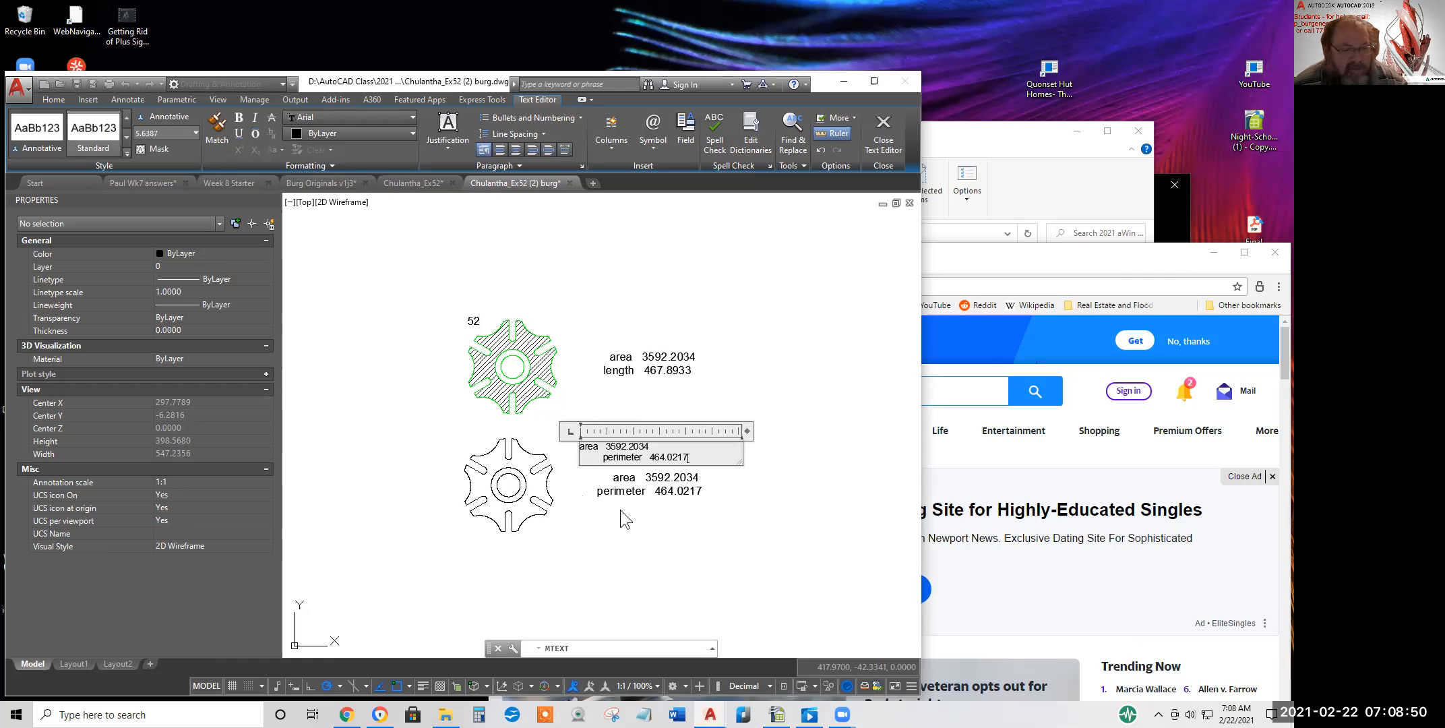
# - Finish the pasted text and check the area and length properties of the lower part's outline polyline
pyautogui.click(850, 515)
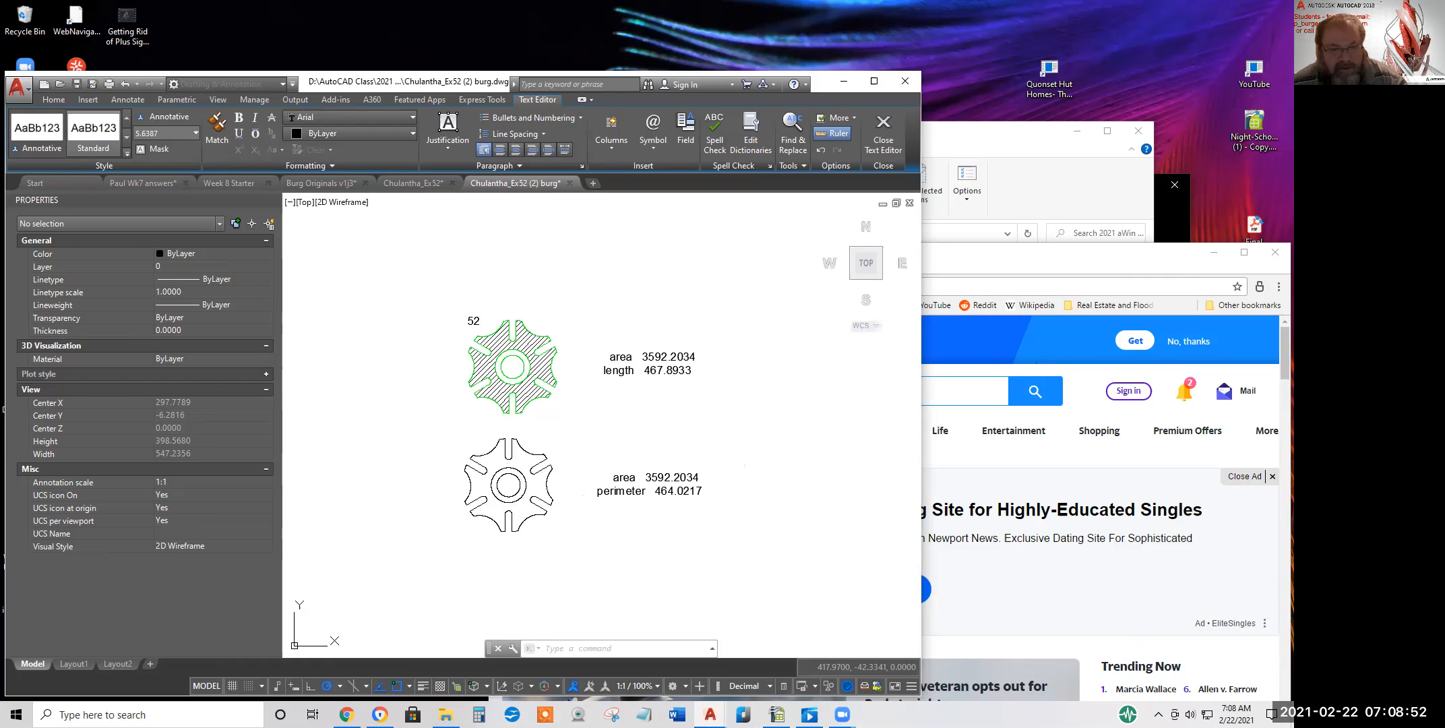
pyautogui.click(549, 486)
pyautogui.moveTo(546, 485)
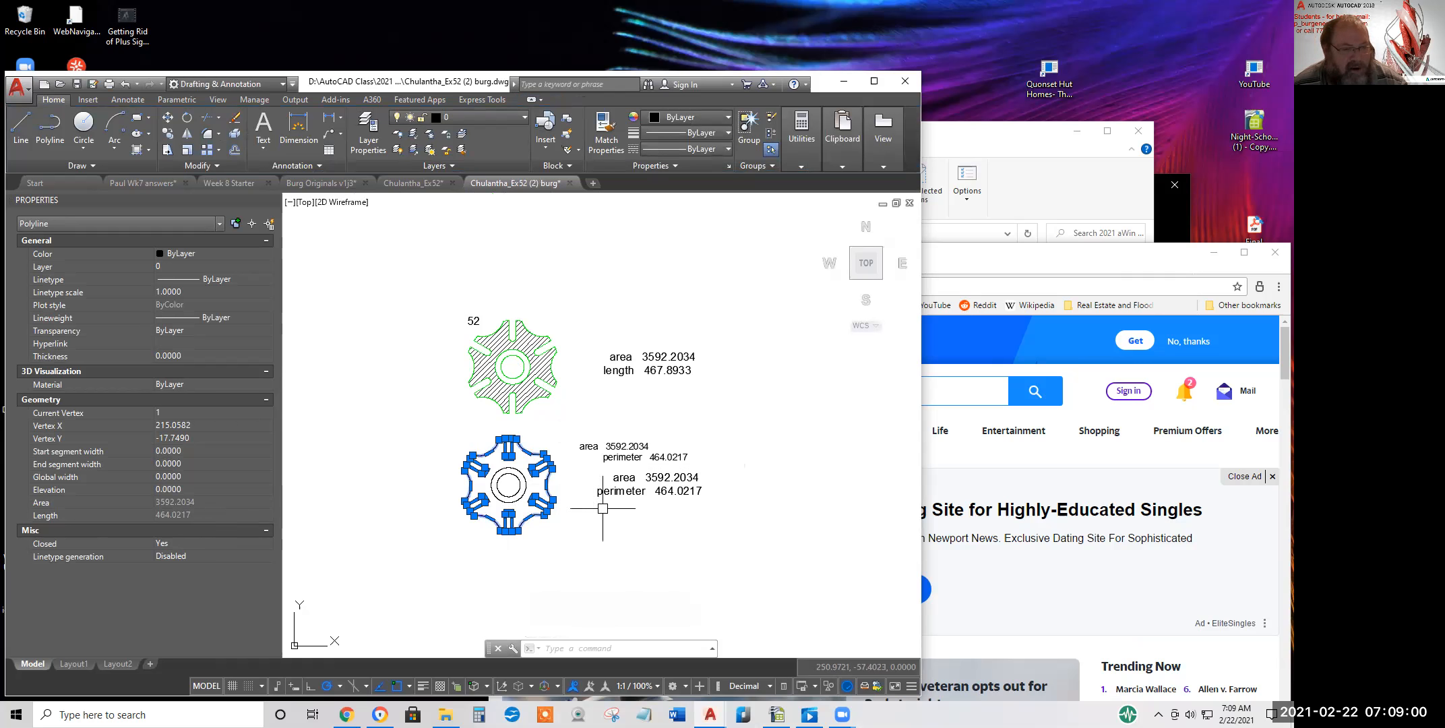
pyautogui.press('Escape')
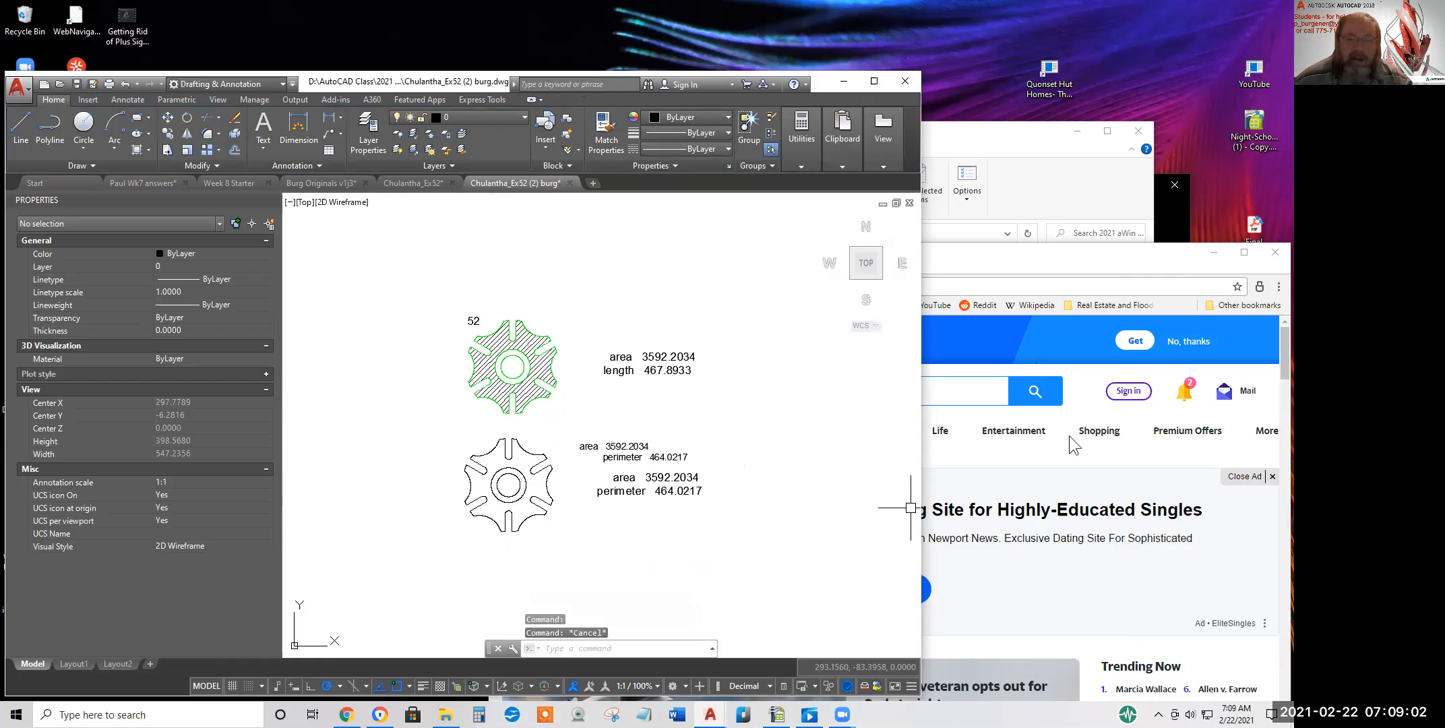